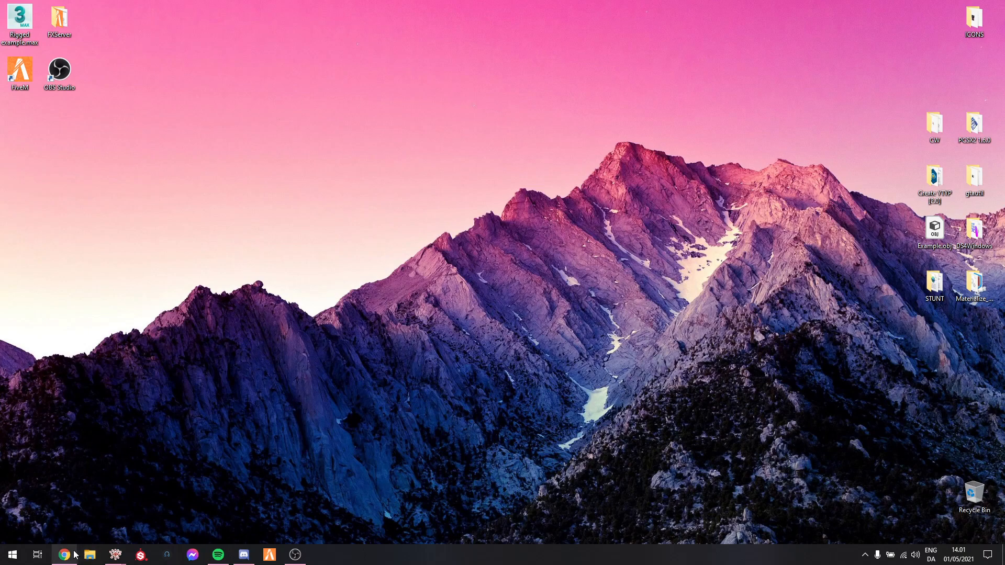
Switch to Chrome and download the Stunt-Props-YTYP-Fix repository from GitHub as a ZIP
mouse_move(62, 558)
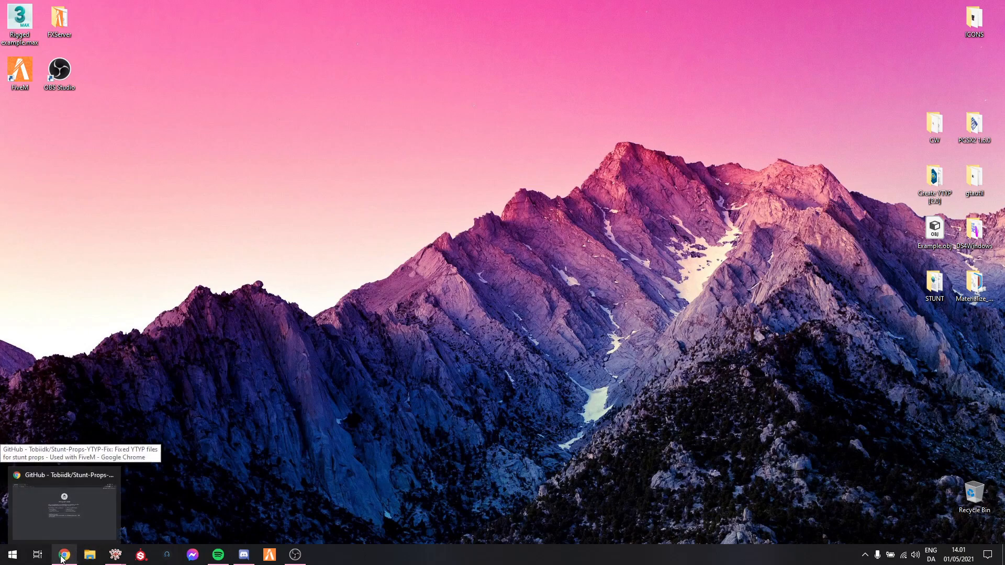
click(62, 558)
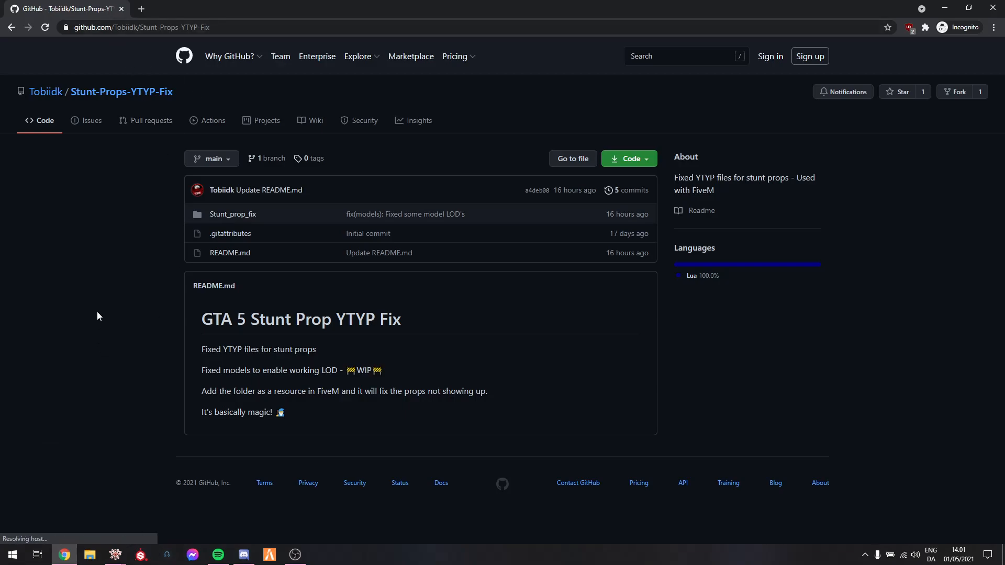
key(ctrl+l)
click(119, 345)
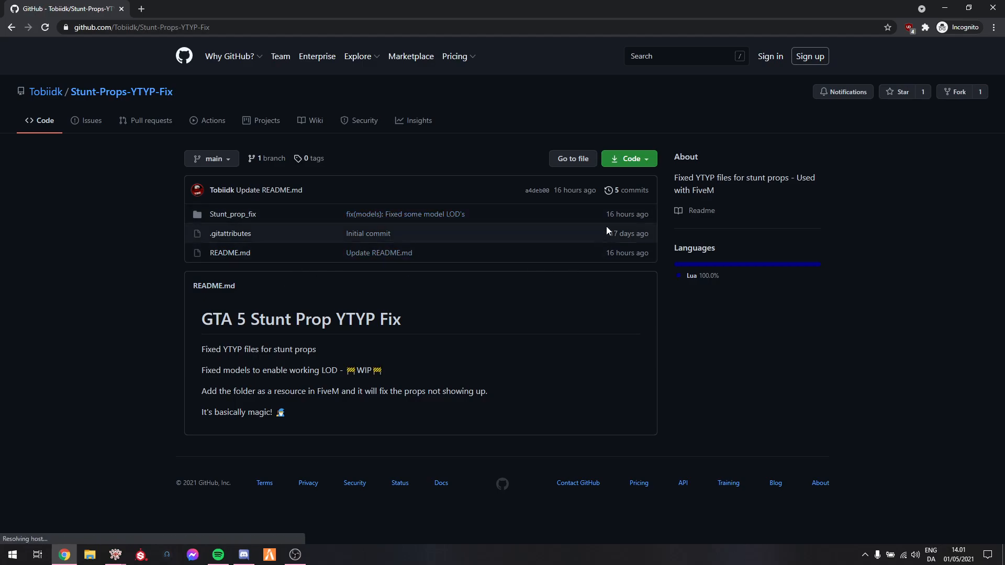
click(635, 158)
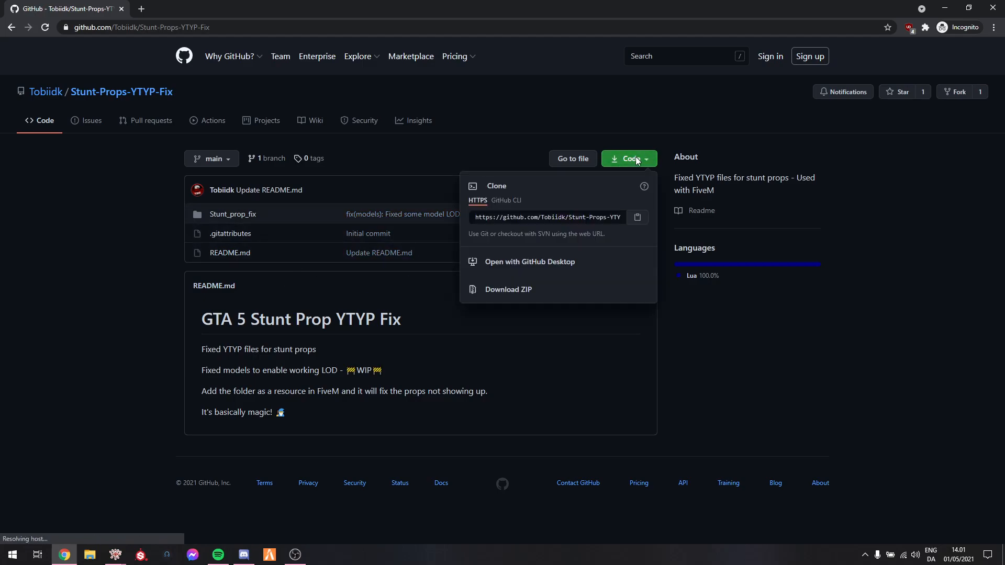
click(528, 297)
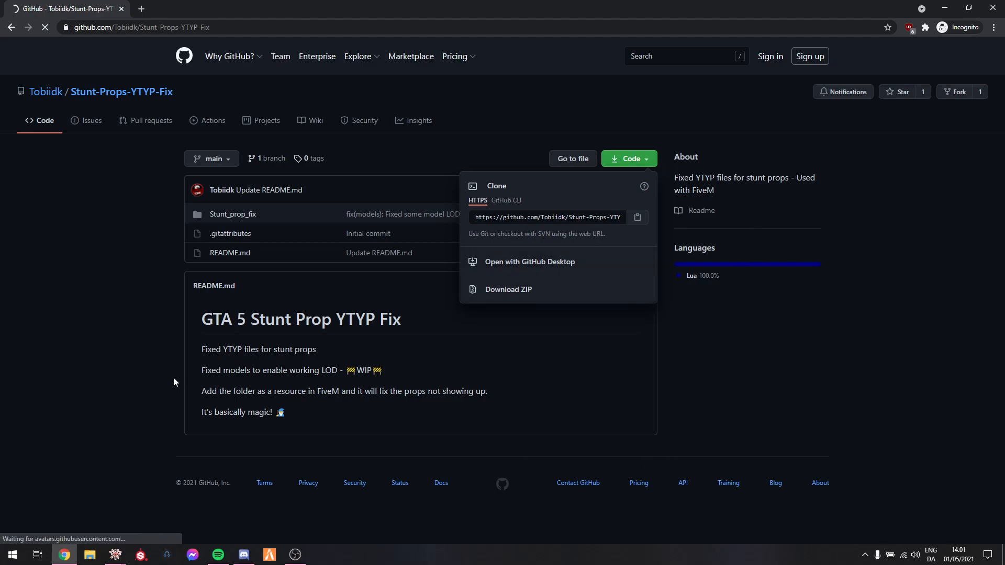
click(137, 307)
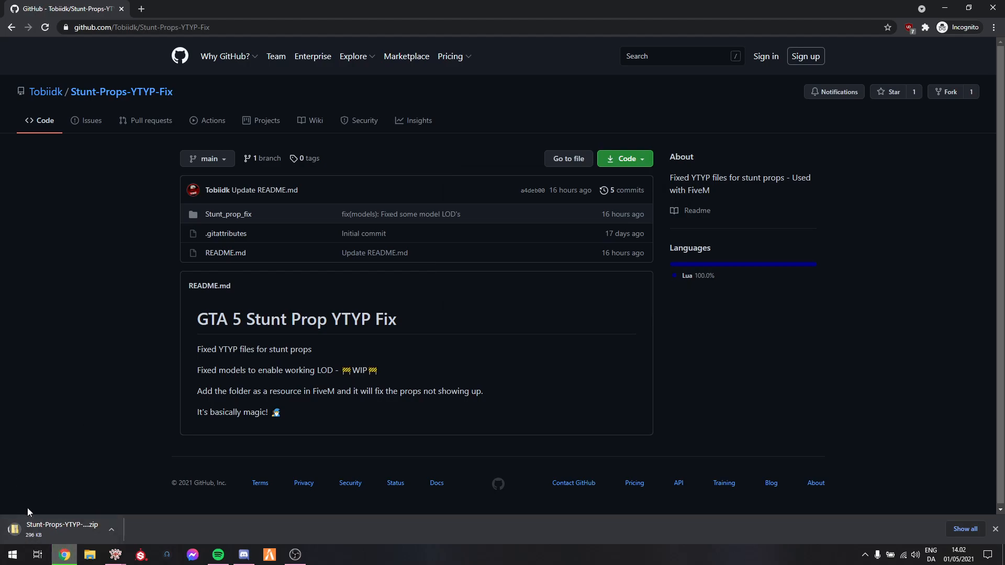
Open the server's [whatever] resource folder at Desktop > FXServer > cfx-server-data-master > resources in File Explorer
click(88, 558)
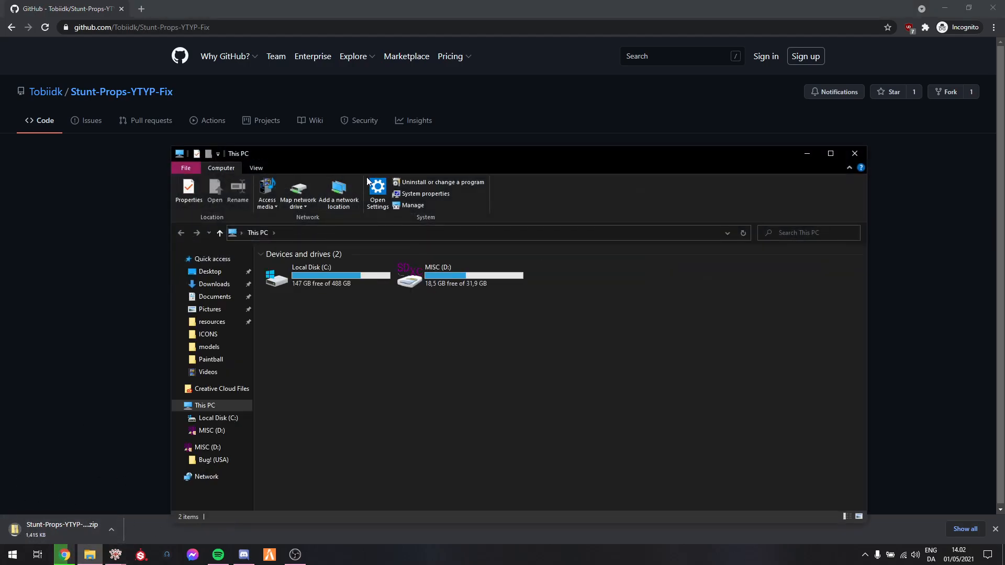
drag(393, 149, 426, 83)
click(243, 201)
double_click(328, 230)
click(363, 199)
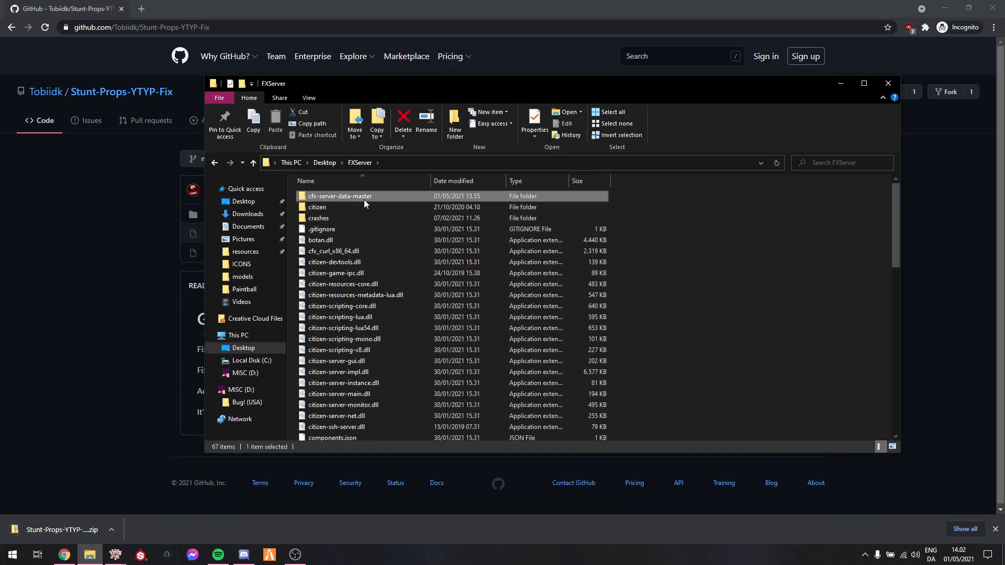
double_click(363, 200)
double_click(328, 217)
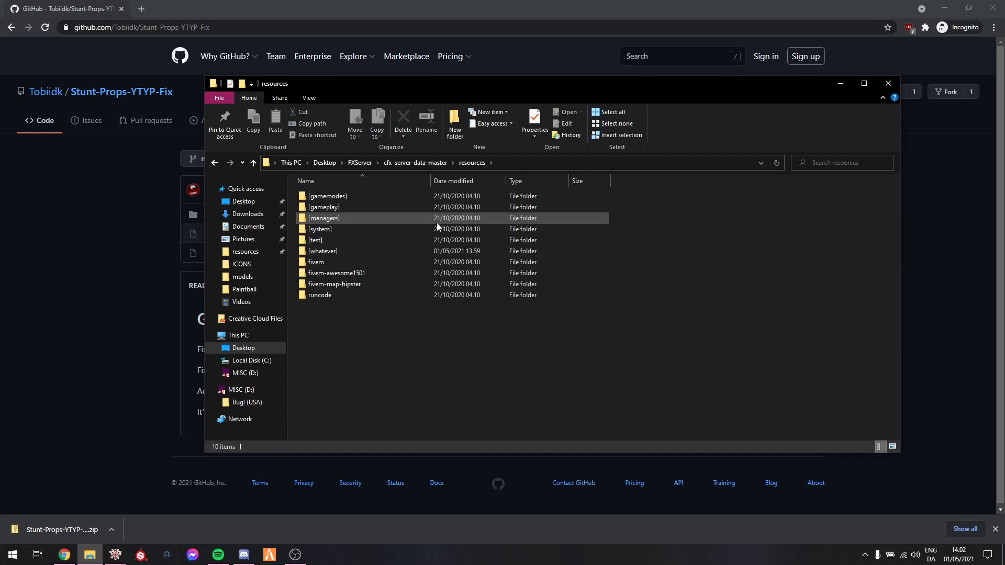
double_click(337, 250)
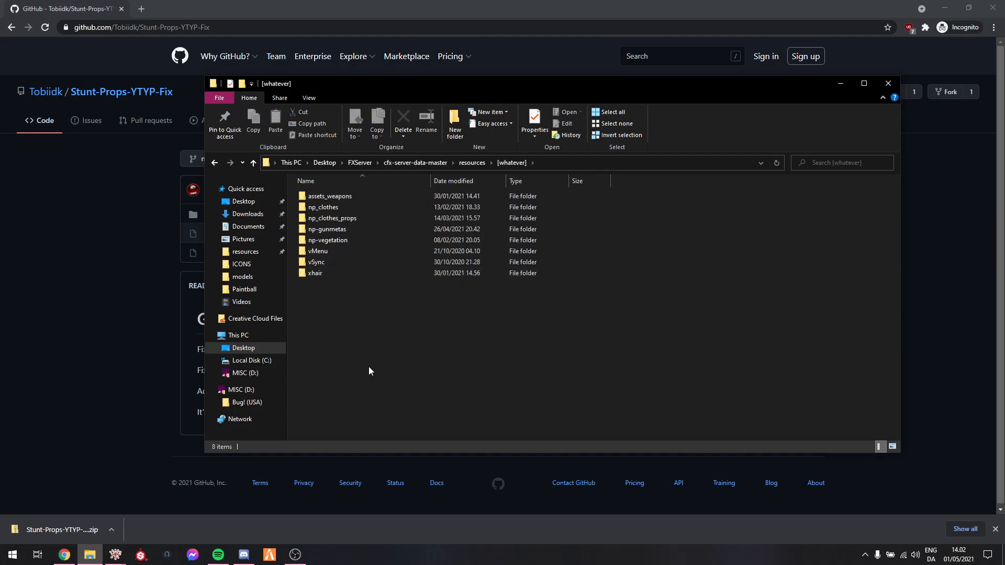
Open the downloaded archive, close the browser and browse into its Stunt-Props-YTYP-Fix-main folder
click(69, 531)
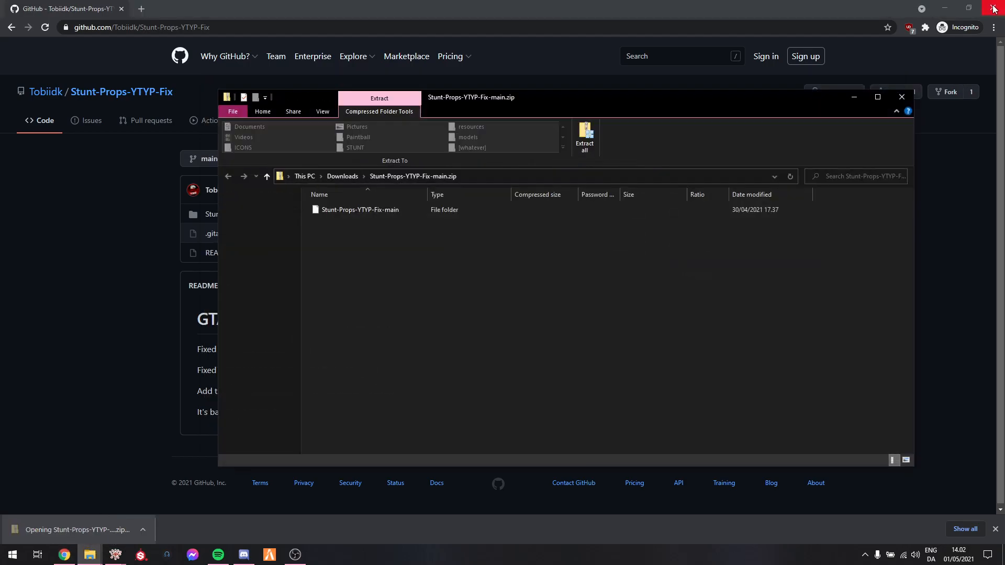
click(993, 7)
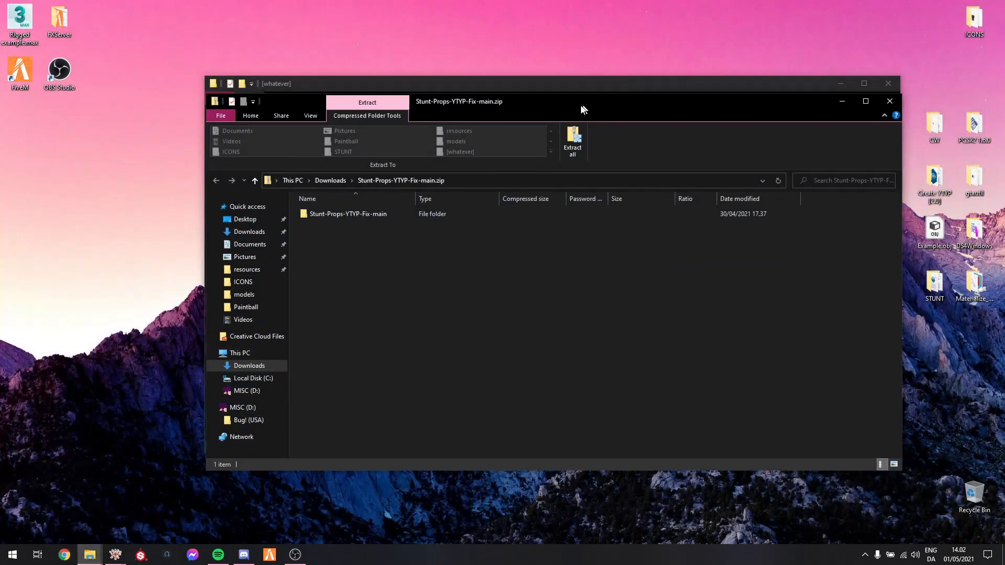
drag(589, 102, 426, 136)
double_click(192, 246)
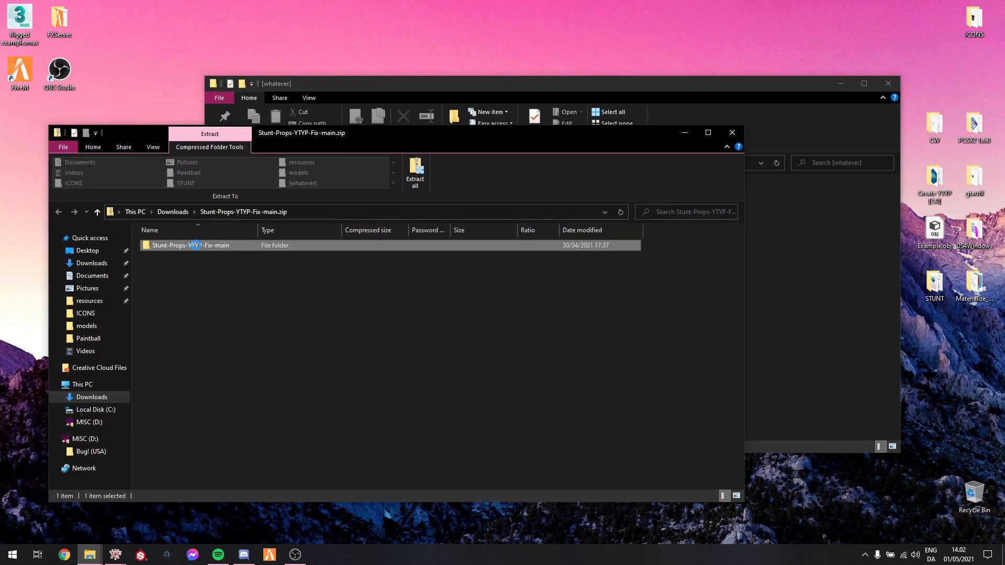
double_click(166, 246)
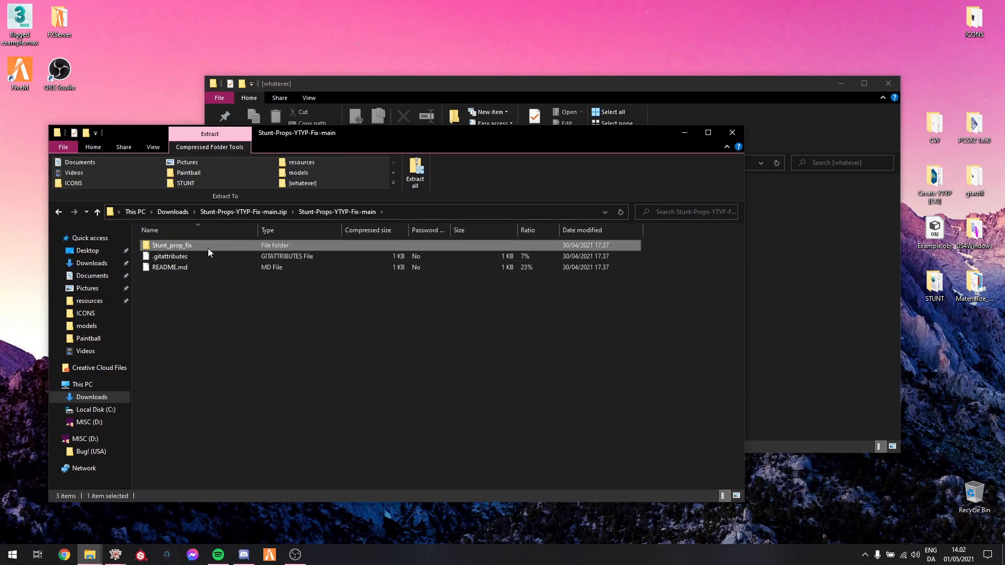
Copy the Stunt_prop_fix folder from Stunt-Props-YTYP-Fix-main into the [whatever] resource folder and close the archive window
click(257, 212)
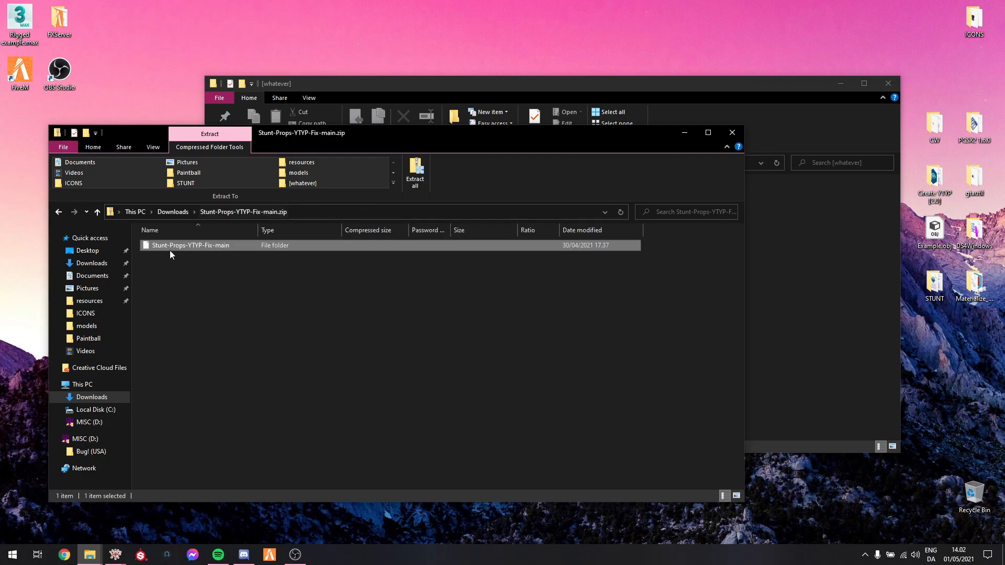
double_click(199, 246)
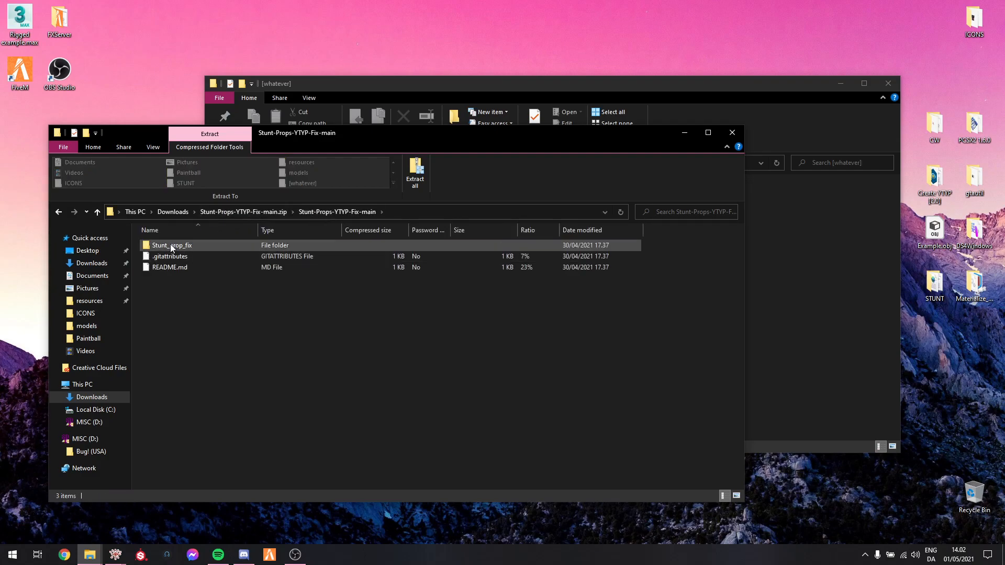
click(169, 245)
drag(183, 247, 849, 378)
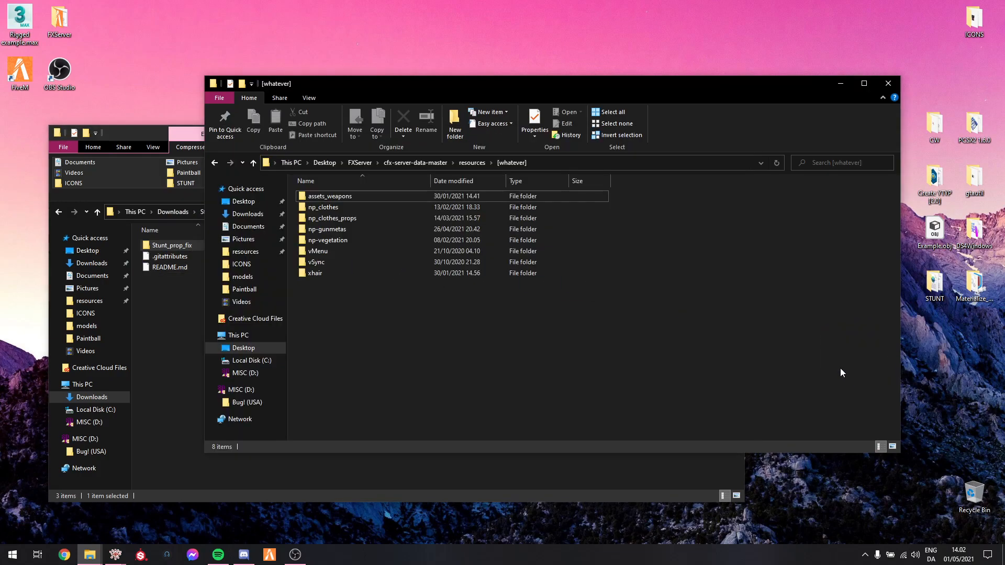
click(173, 329)
click(732, 133)
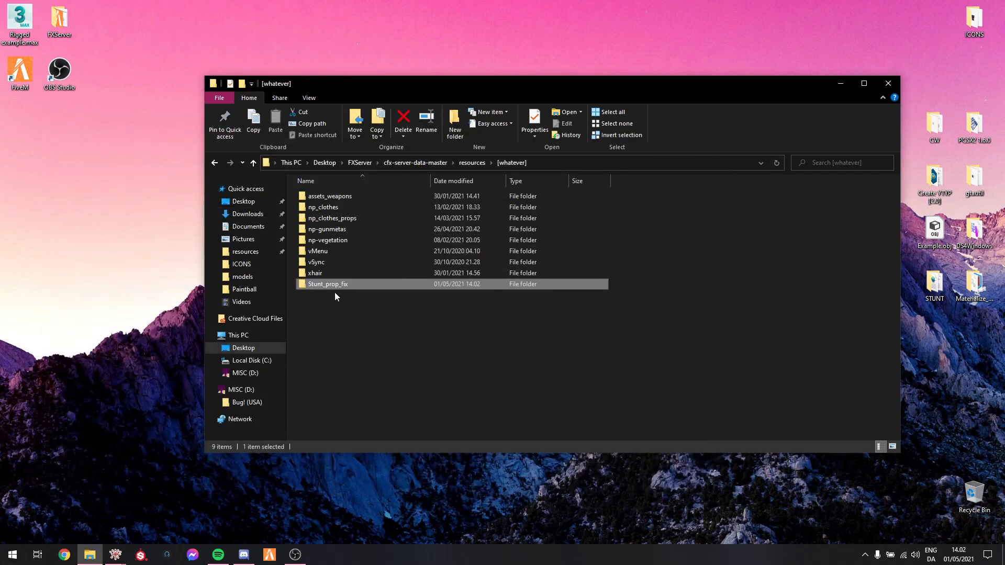
Copy the Stunt_prop_fix folder's name and open server.cfg from cfx-server-data-master in Notepad++
key(F2)
key(ctrl+c)
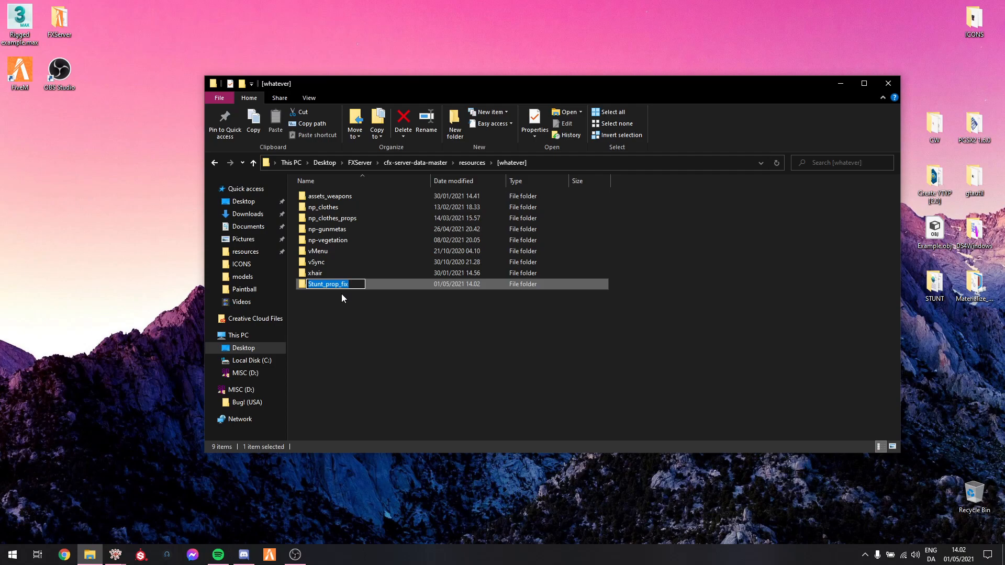
click(408, 163)
click(356, 251)
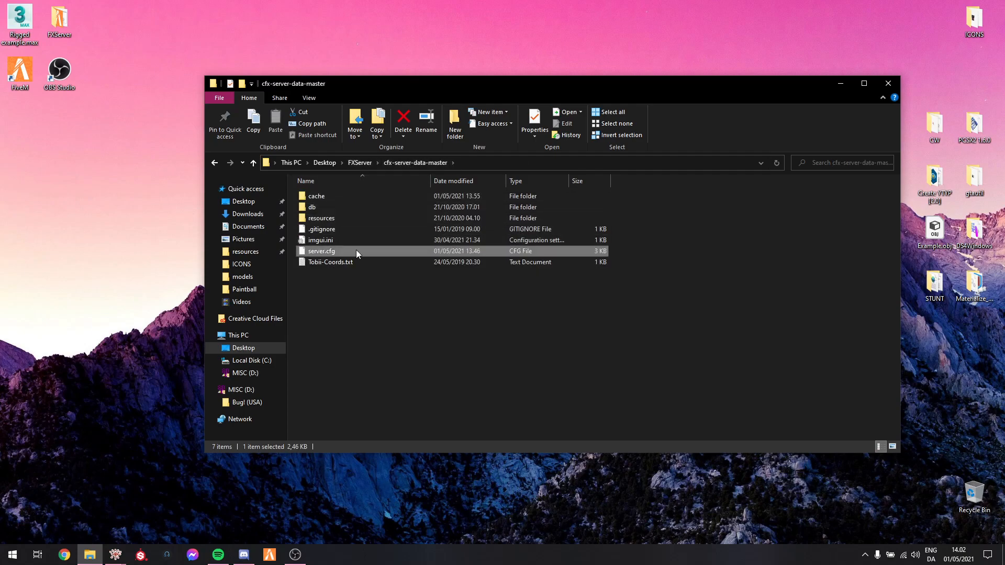
right_click(321, 251)
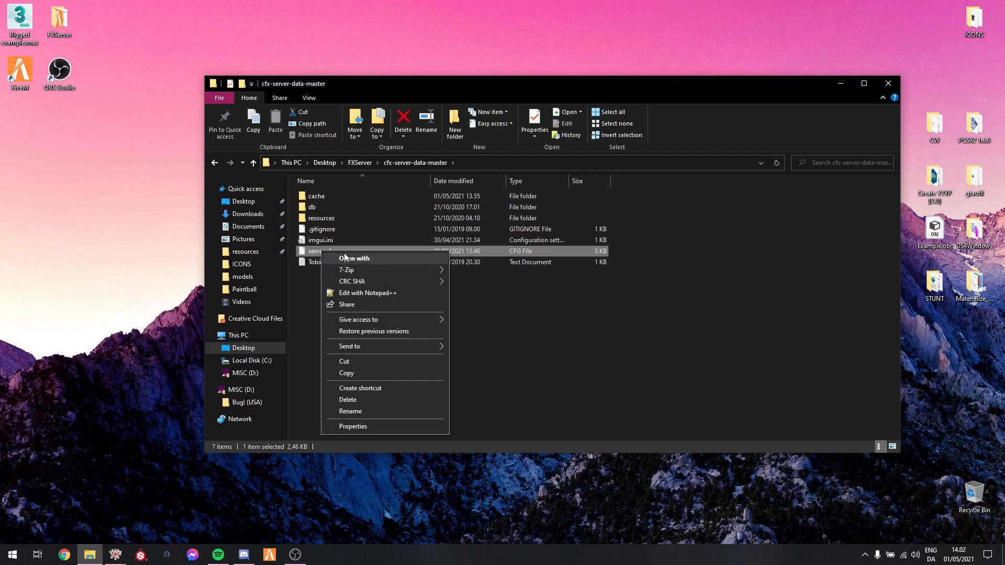
click(382, 294)
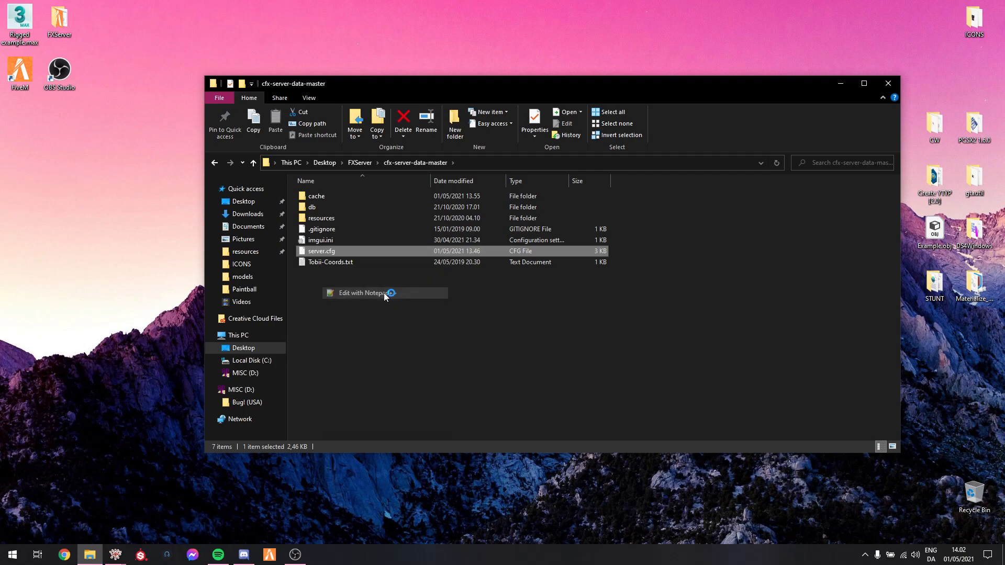
Enter "ensure Stunt_prop_fix" on line 32 of server.cfg, save the file and close the editor
click(134, 213)
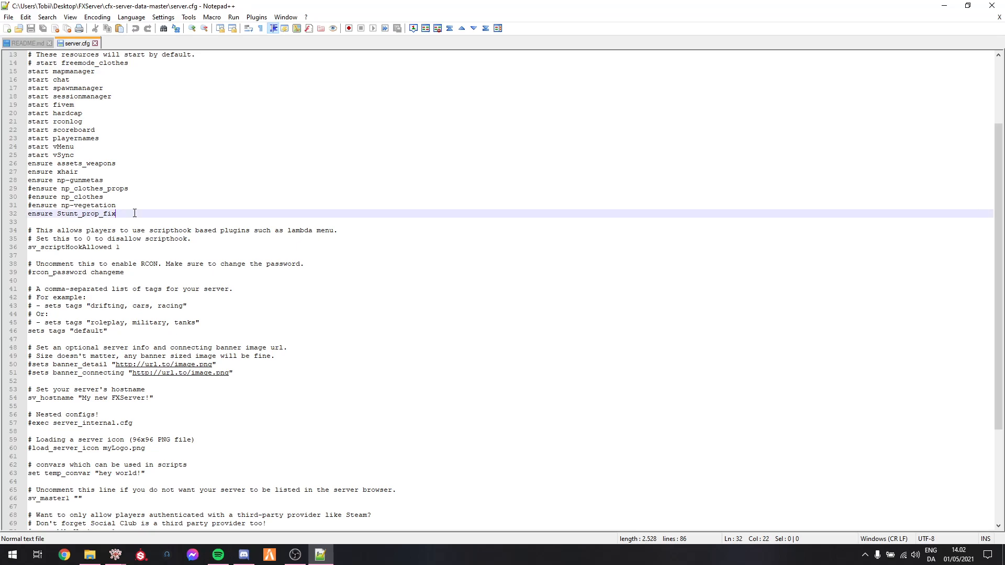
key(shift+Home)
text(ensure)
key(ctrl+v)
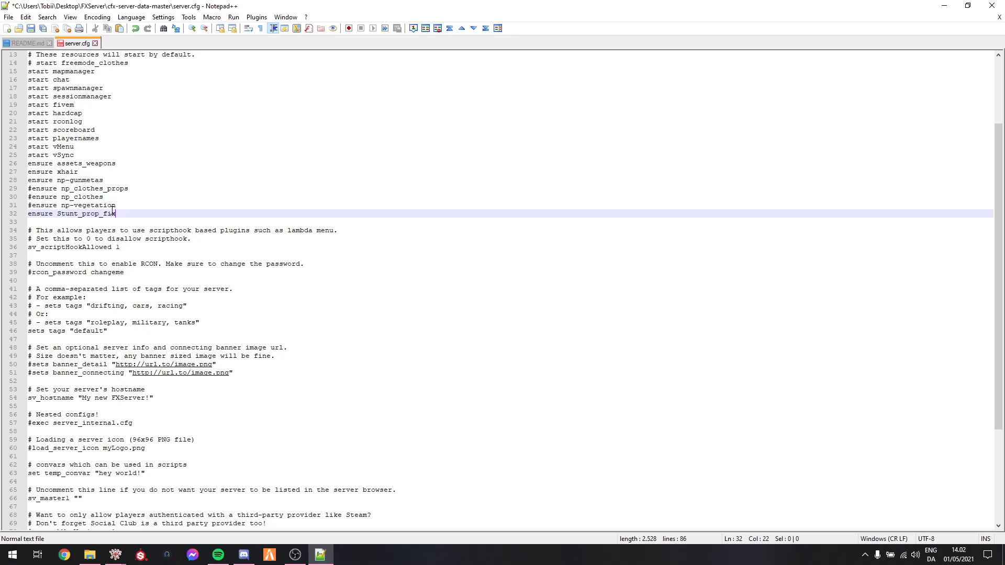
key(ctrl+s)
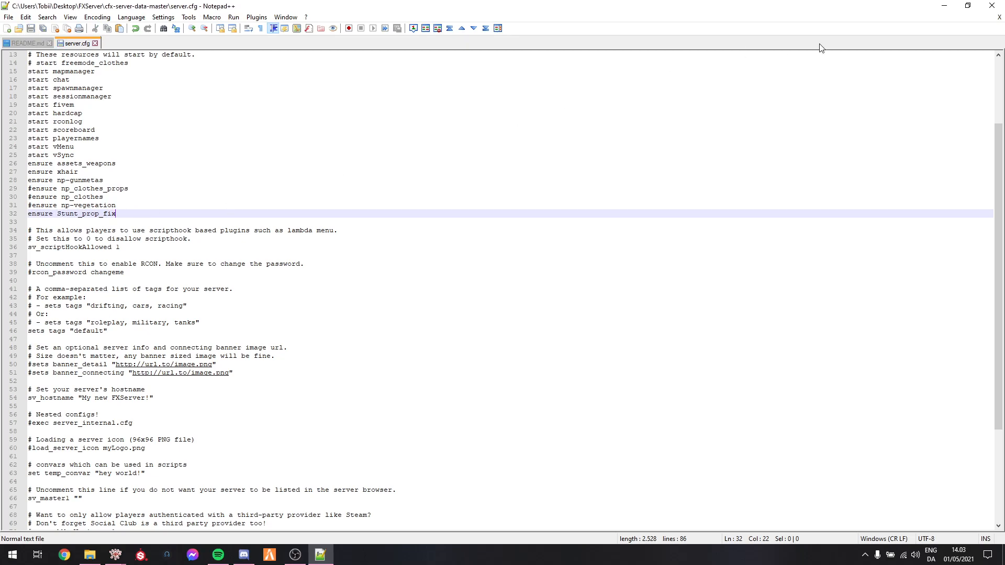
click(991, 5)
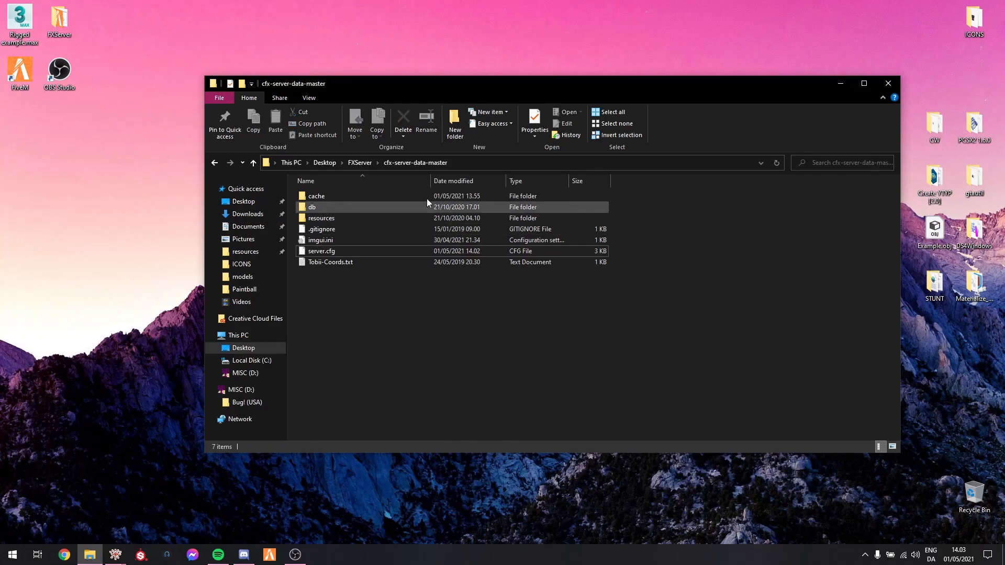
Return File Explorer to the FXServer folder, minimize it and switch to the CodeWalker world view
click(355, 163)
click(839, 85)
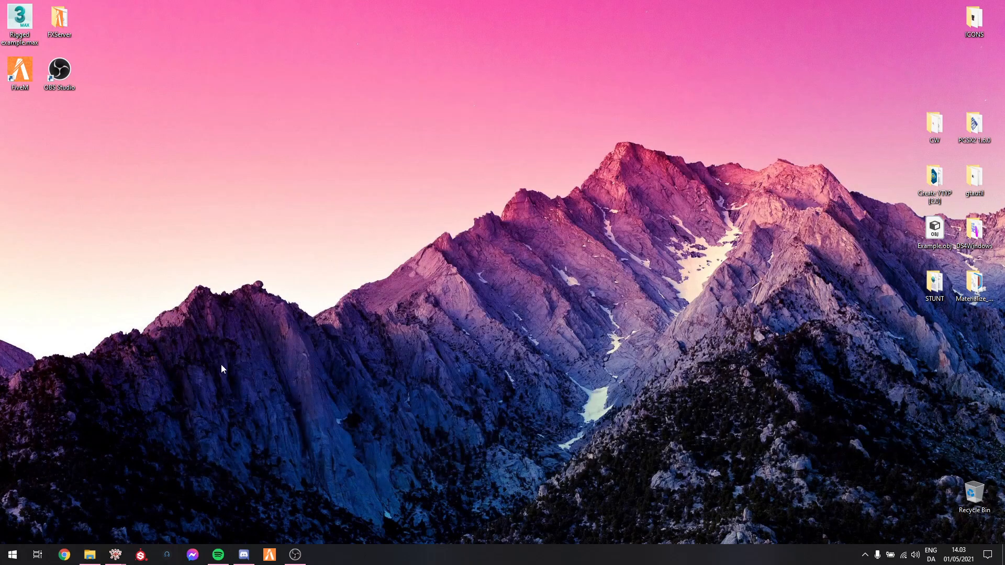
click(115, 560)
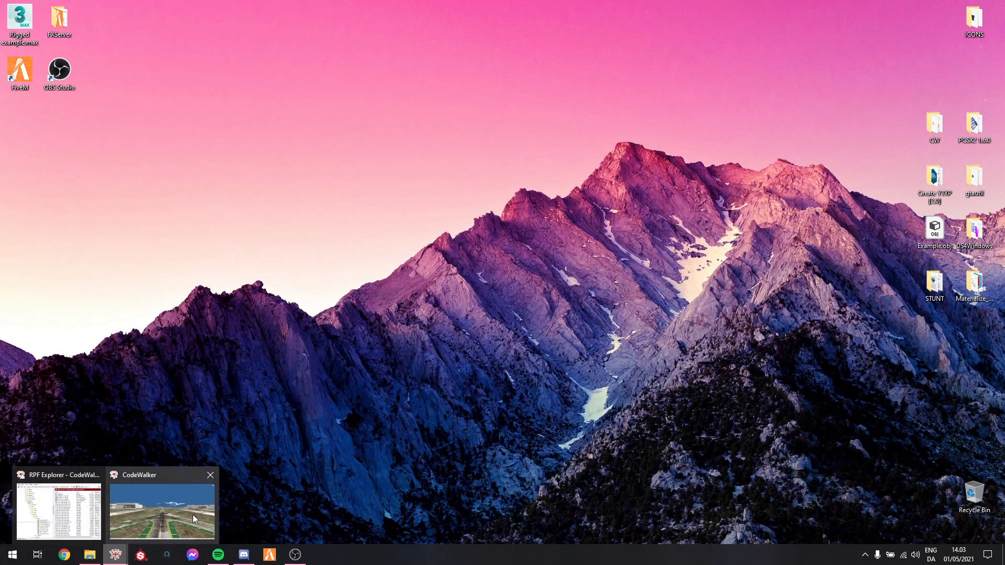
click(195, 518)
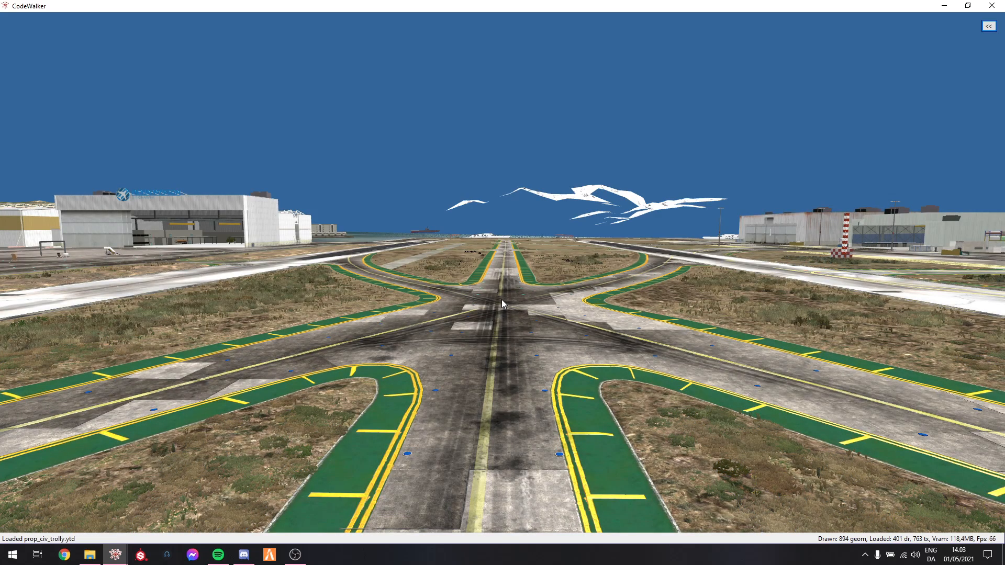
Show the editing toolbar, then create a new CodeWalker project containing a new ymap file
key(t)
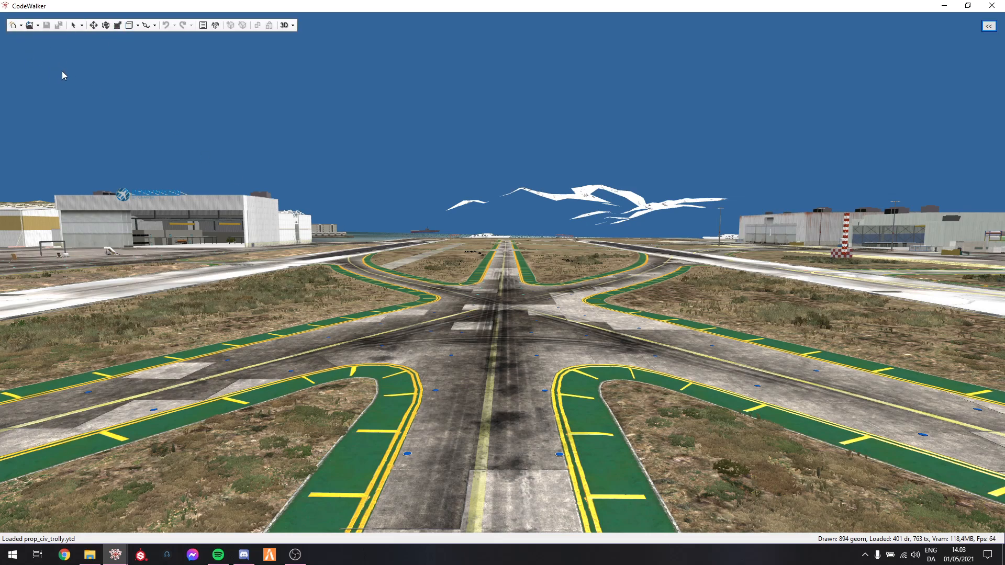
click(13, 26)
drag(121, 18, 114, 44)
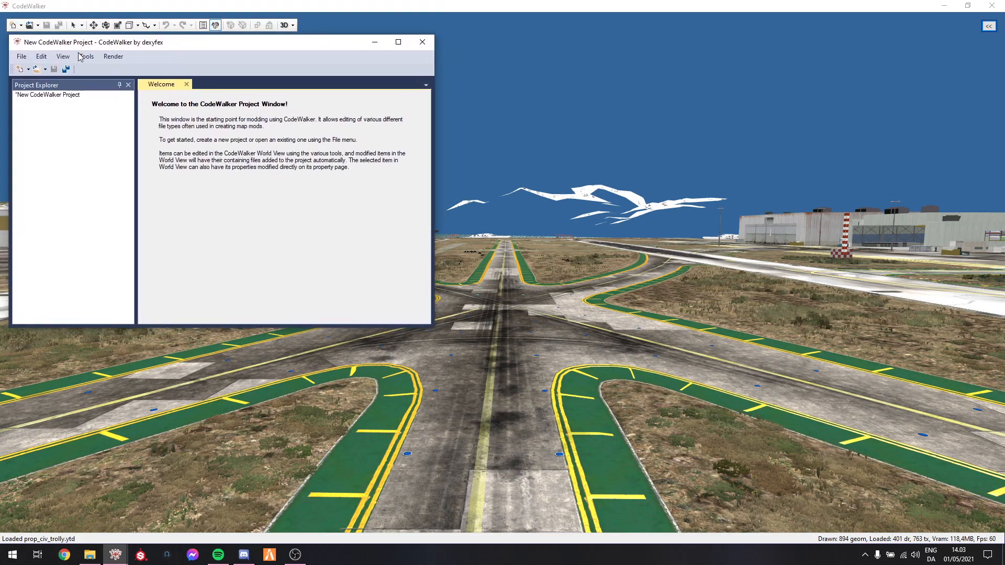
click(22, 75)
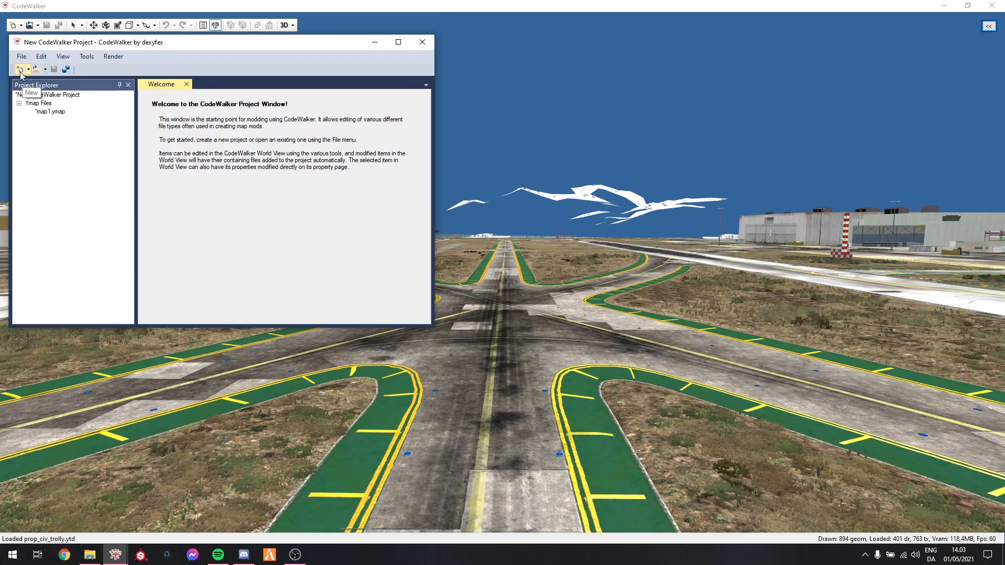
click(52, 112)
Add a new entity to map1.ymap
click(87, 57)
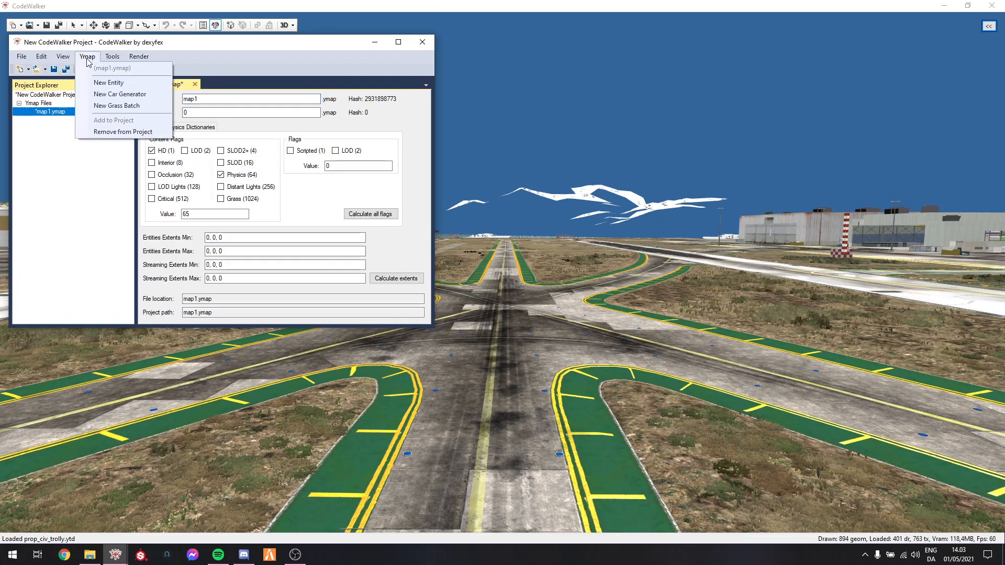
click(108, 83)
drag(589, 168, 554, 272)
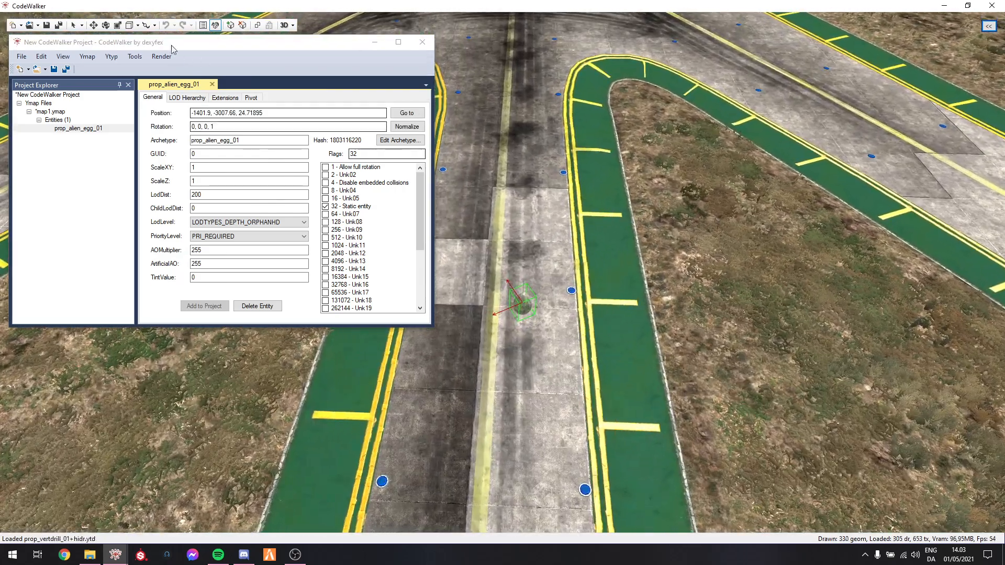
Move the new entity along the runway to about -1351.6, -3036.2, 24.7
click(73, 26)
click(94, 25)
scroll(528, 231, down, 2)
drag(532, 238, 518, 229)
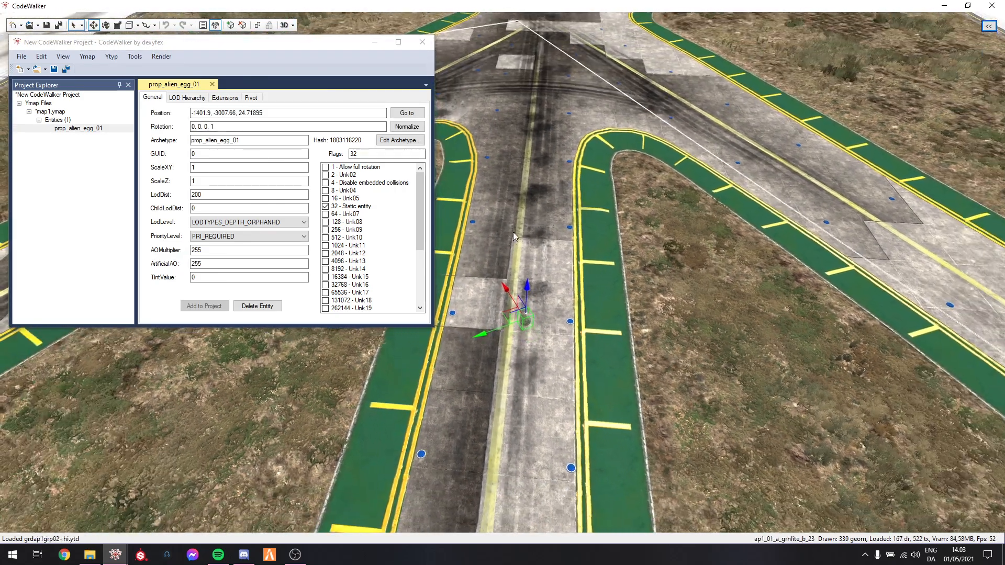
drag(506, 312, 531, 3)
drag(579, 137, 572, 243)
key(w)
key(s)
drag(507, 313, 532, 77)
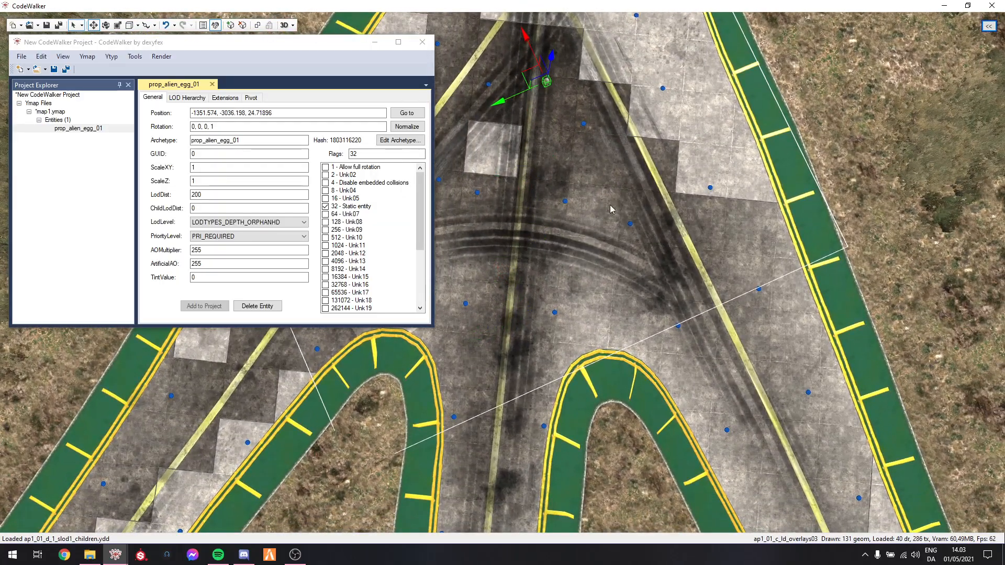
Switch to RPF Explorer and copy the name of stt_prop_ramp_spiral_m.ydr from mp_stunt_course.rpf
drag(611, 205, 620, 180)
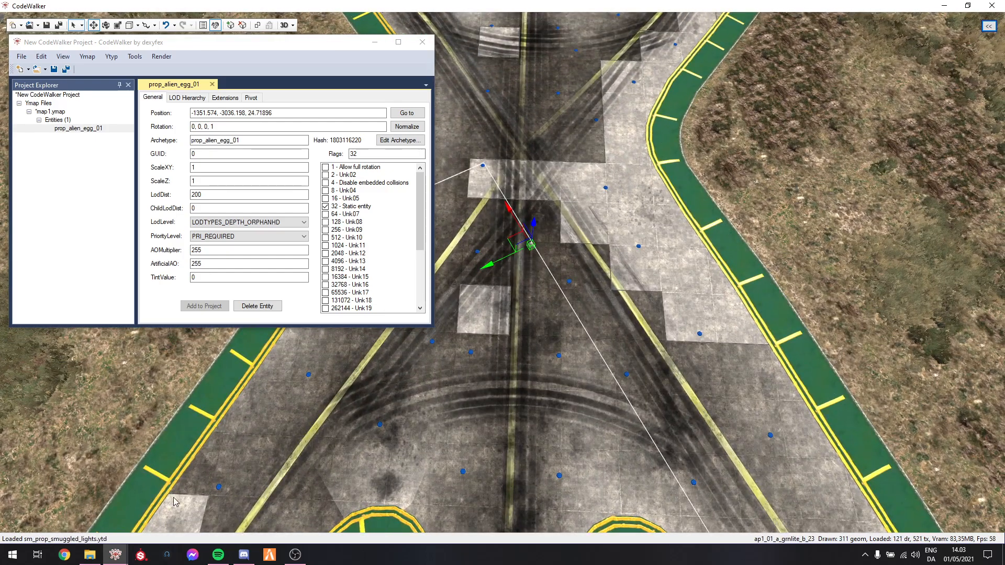
mouse_move(115, 555)
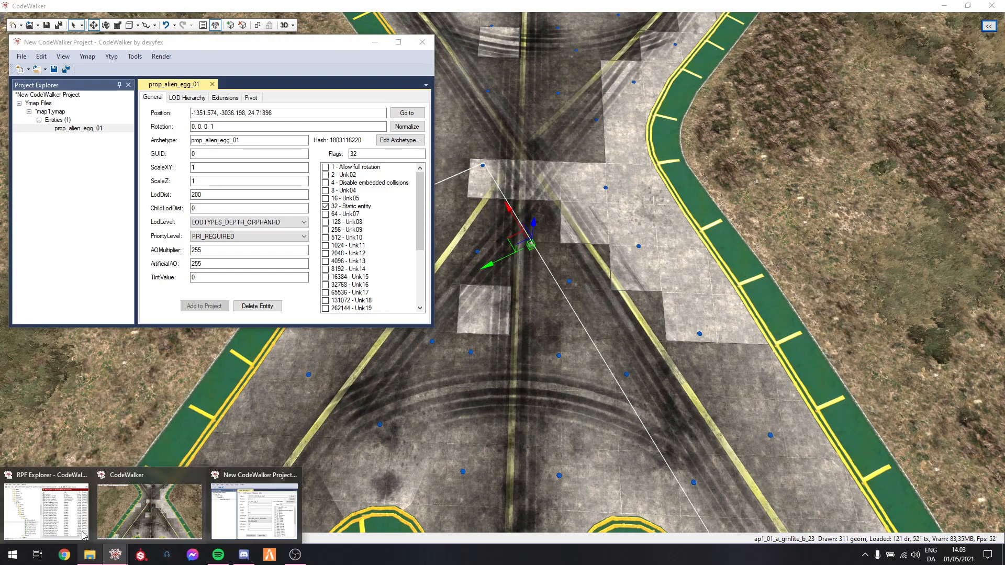
click(61, 516)
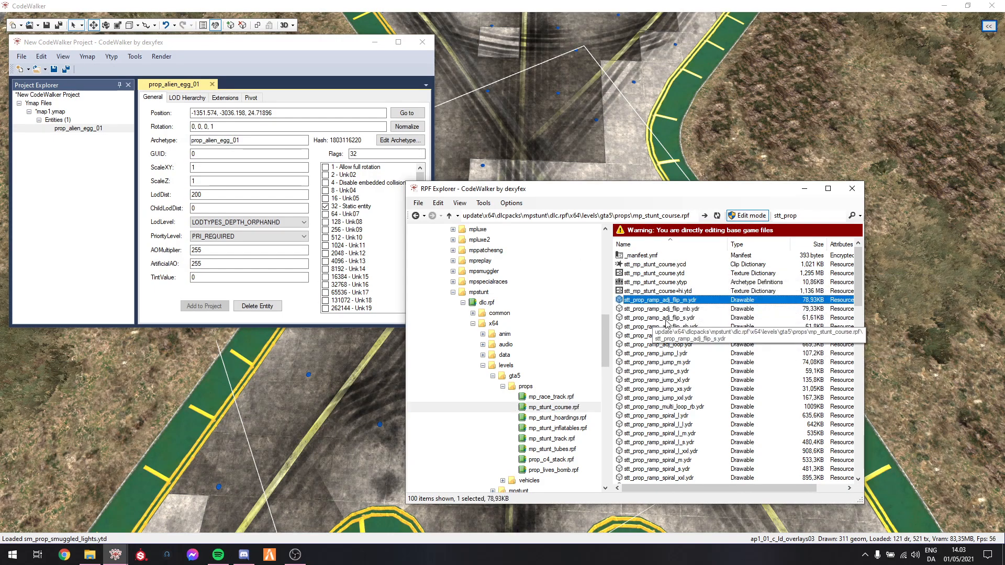
drag(652, 191, 700, 139)
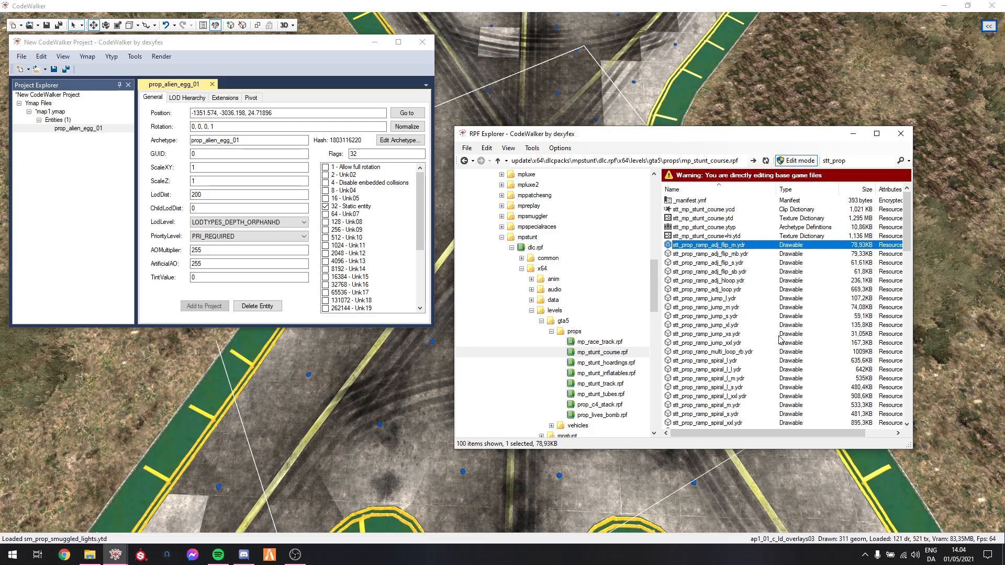
scroll(780, 339, down, 2)
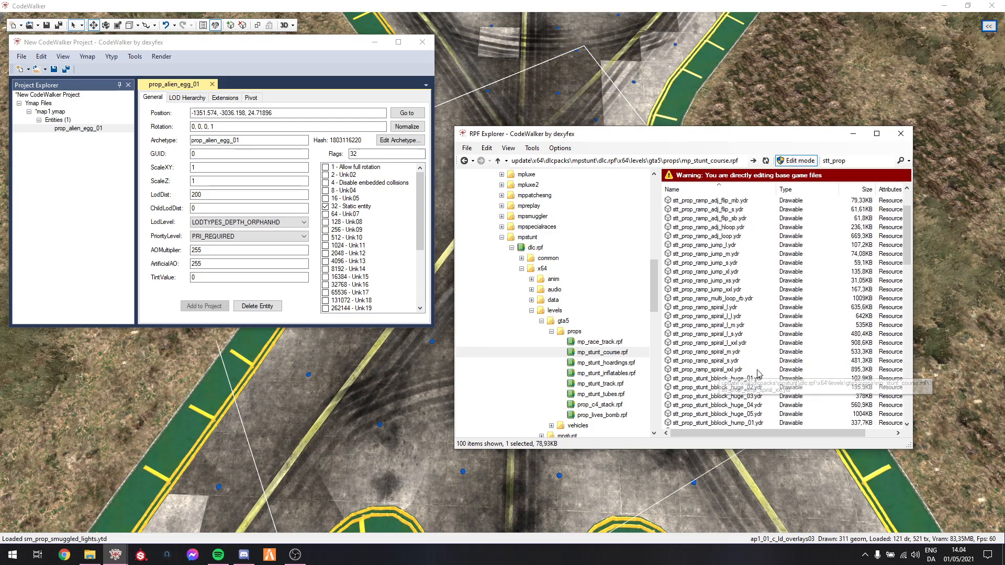
click(729, 353)
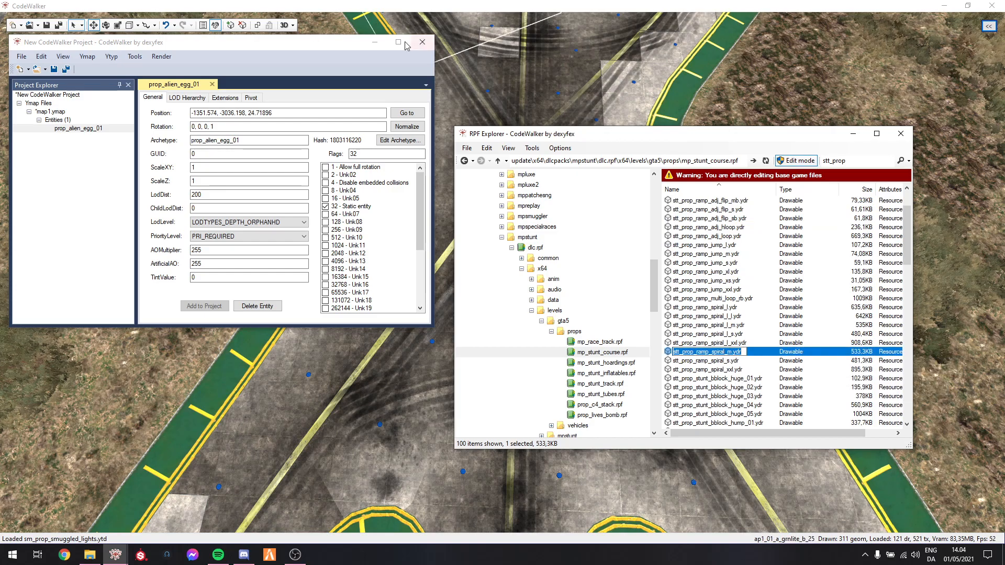
Set the entity's archetype to stt_prop_ramp_spiral_m and move it to about -1352.1, -3037.1, 24.7
click(289, 59)
drag(250, 141, 166, 138)
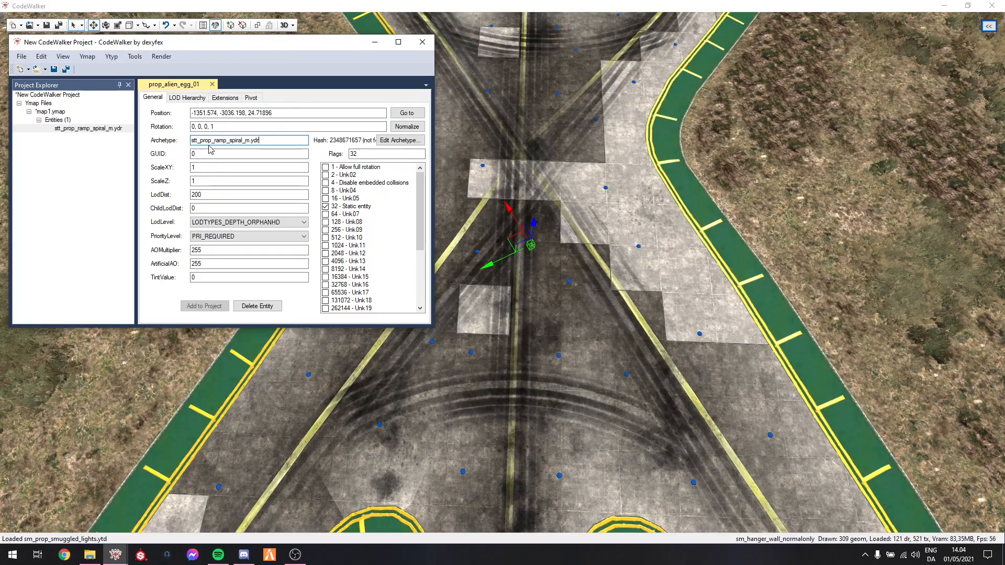
key(s)
mouse_move(651, 262)
mouse_down()
mouse_move(643, 211)
mouse_move(663, 249)
mouse_up()
drag(509, 230, 522, 228)
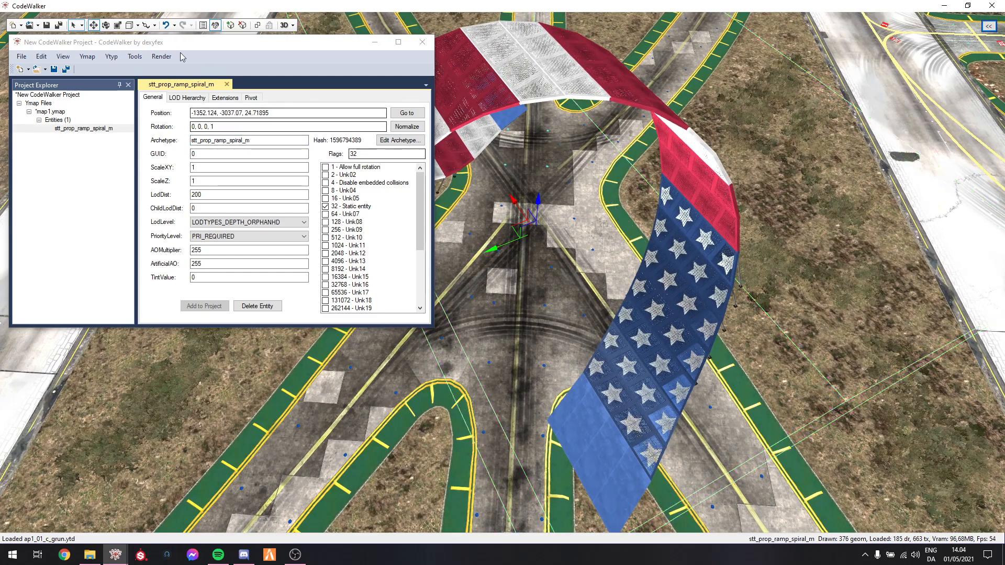
Enable Snap to Ground, then place the spiral ramp at about -1369, -3019.7, 12.95 with rotation 0, 0, 0.5735765, -0.8191521
click(155, 26)
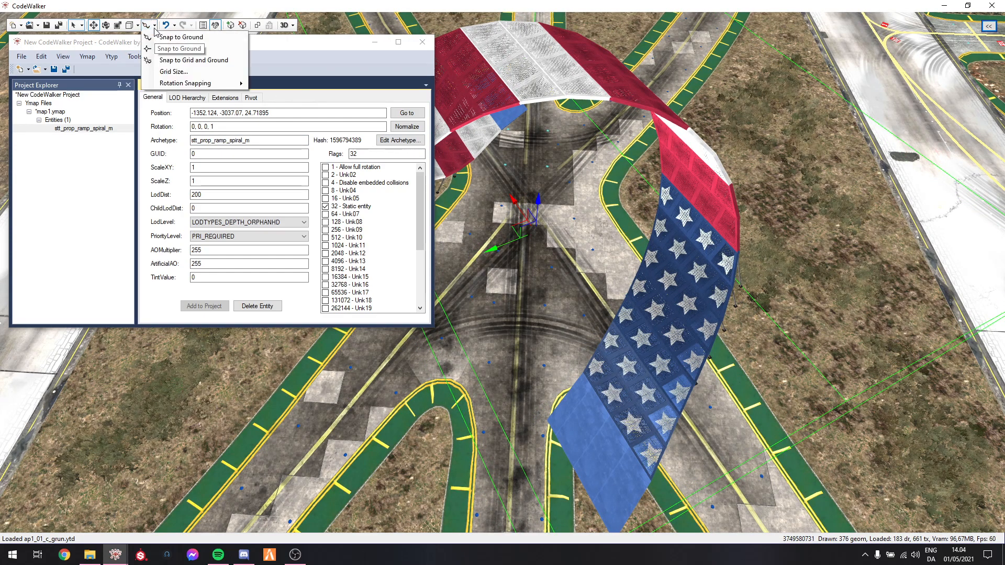
click(190, 40)
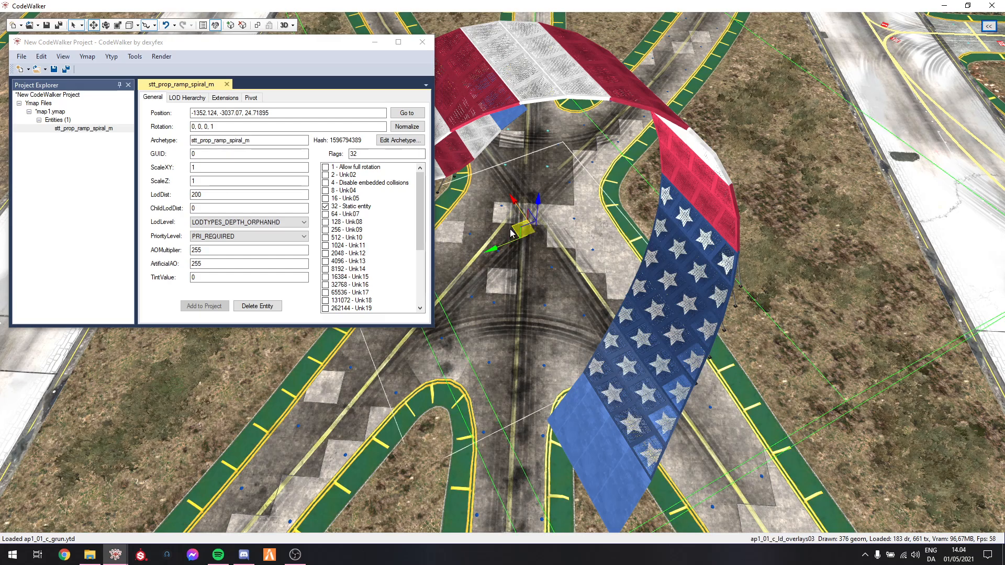
drag(513, 232, 481, 421)
key(e)
key(w)
drag(698, 361, 681, 382)
drag(490, 326, 493, 328)
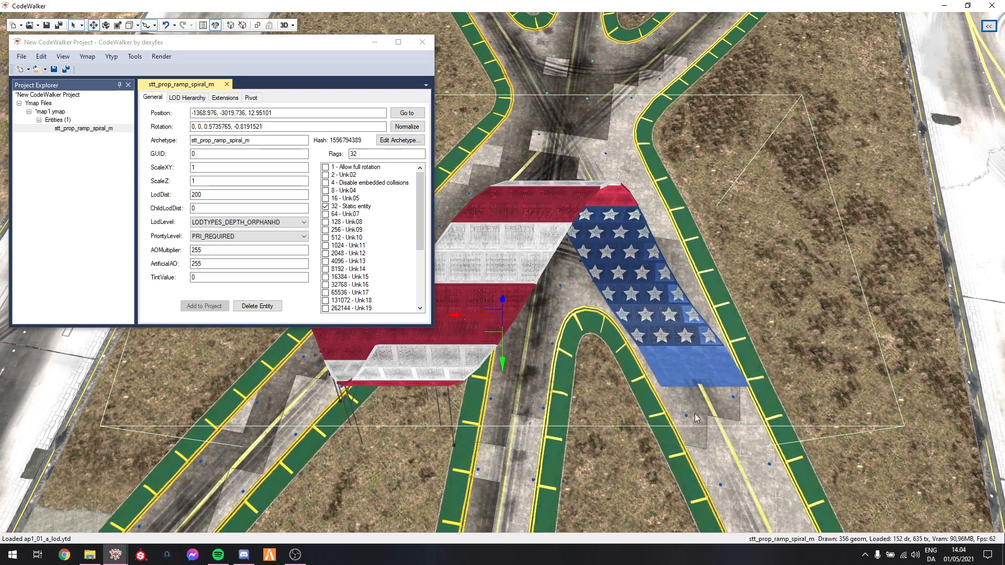
drag(682, 360, 698, 346)
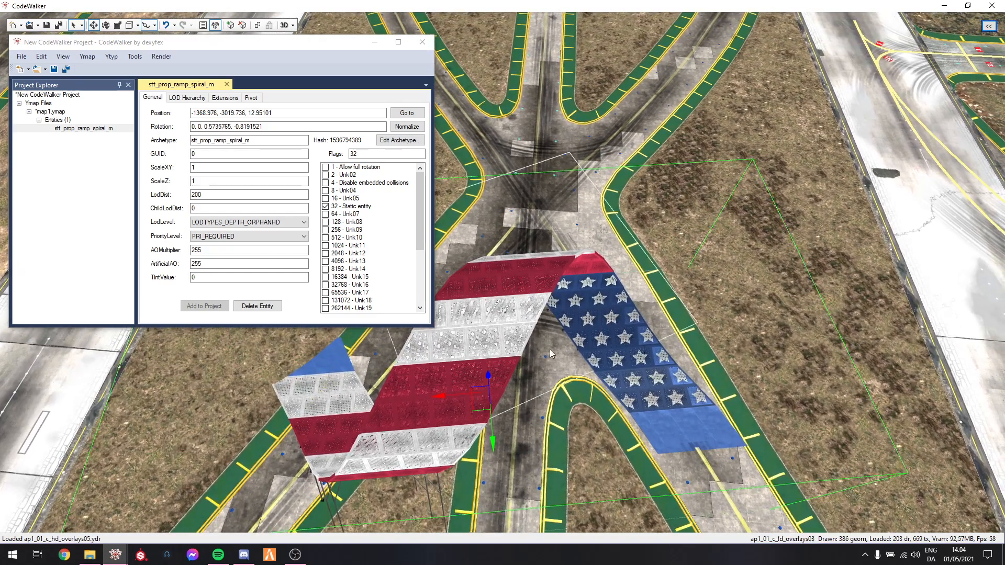
Duplicate the spiral ramp to about -1341, -3045.2, 12.9 and change the copy's archetype to stt_prop_ramp_jump_l
mouse_move(478, 409)
shift+mouse_down()
mouse_move(538, 230)
mouse_move(516, 220)
shift+mouse_up()
key(w)
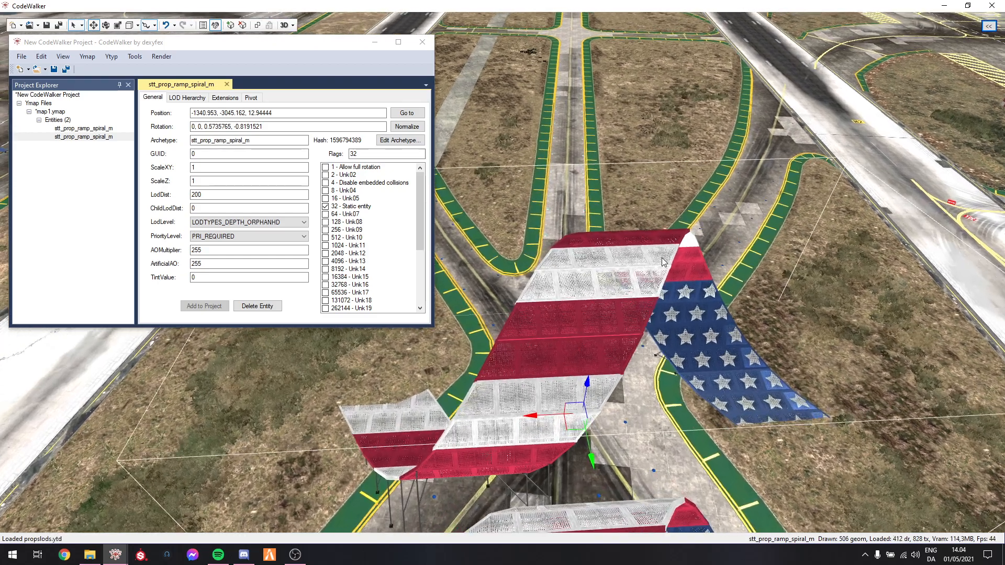
double_click(225, 140)
key(alt+Tab)
key(alt+Tab)
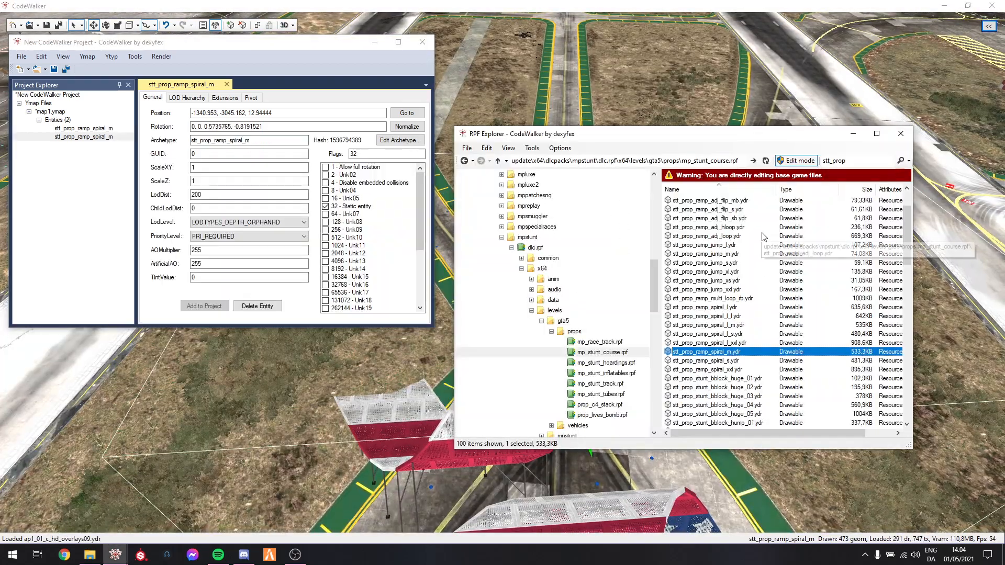
click(708, 244)
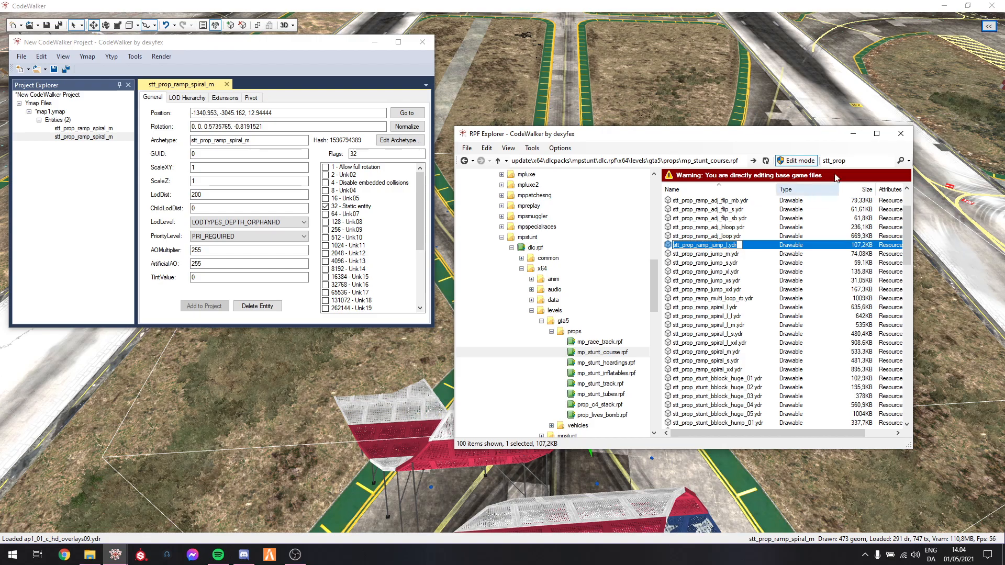
key(ctrl+c)
key(alt+Tab)
key(ctrl+v)
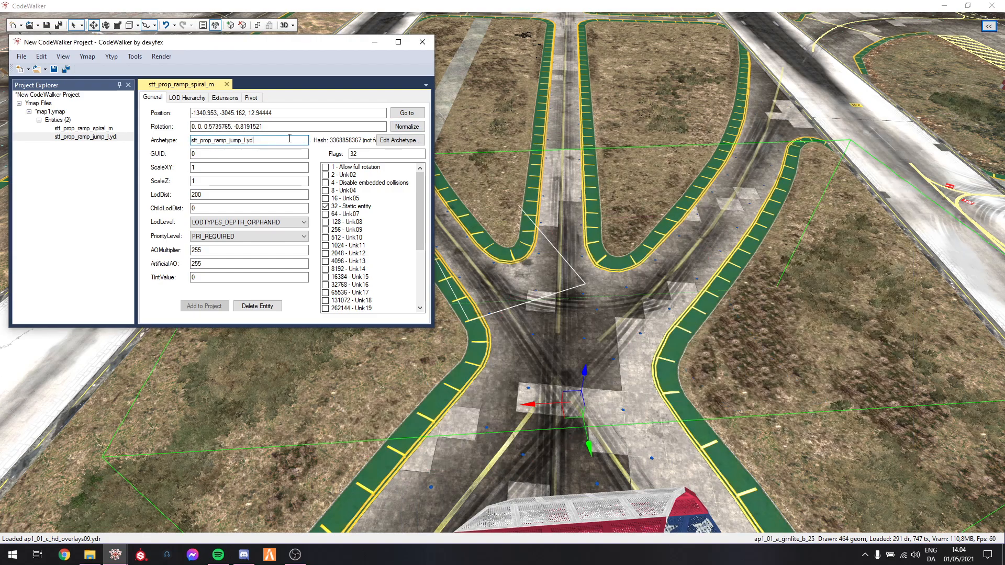
Move the jump ramp to about -1332.3, -3046.6, 12.9 and rotate it to 0, 0, -0.258819, -0.9659259
drag(572, 409, 524, 351)
key(e)
key(w)
scroll(702, 355, up, 6)
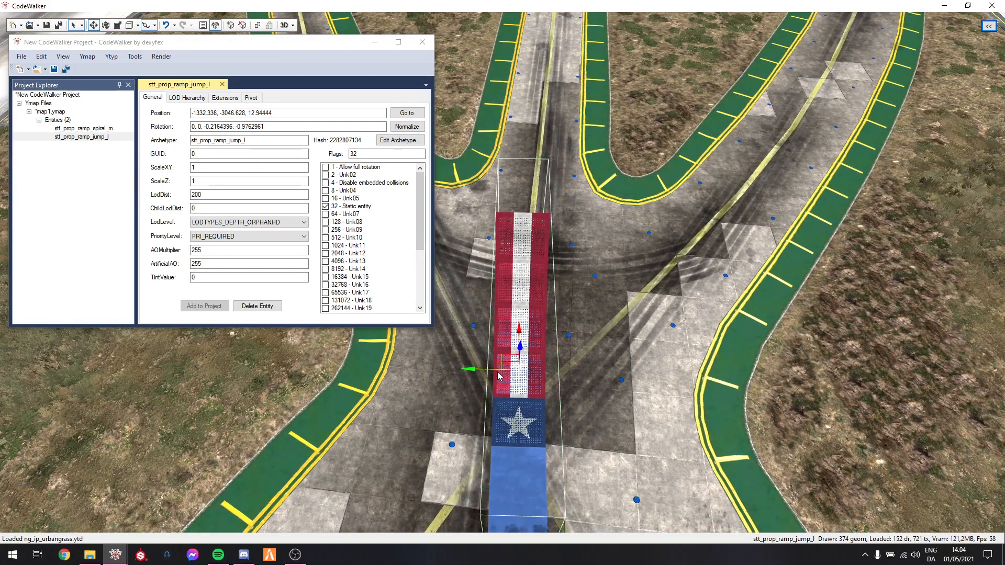
key(e)
mouse_move(492, 402)
mouse_down()
mouse_move(523, 413)
mouse_move(496, 399)
mouse_move(502, 390)
mouse_up()
key(r)
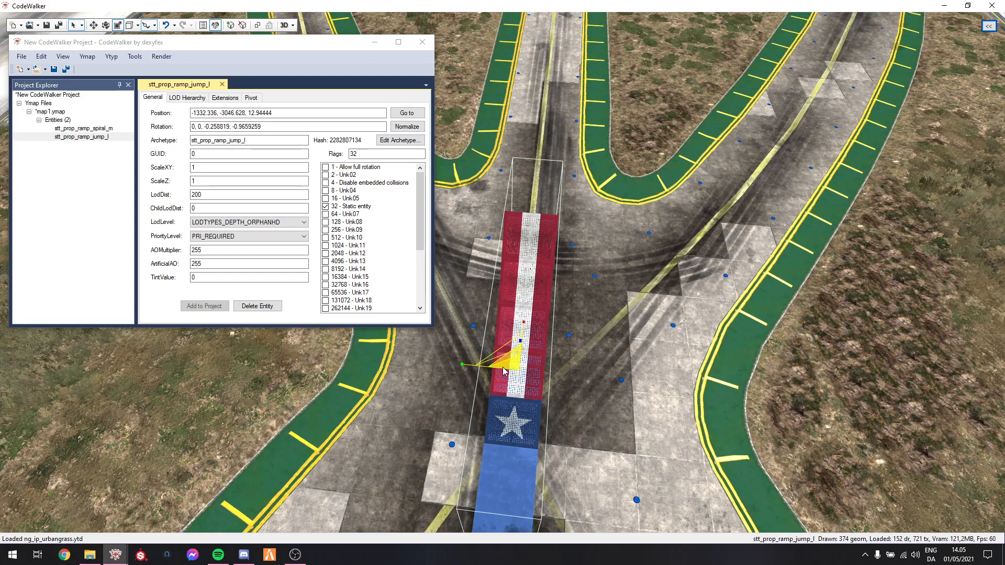
Reposition the jump ramp and add two duplicates beside it to form a three-wide ramp, the last at about -1327.4, -3054.1, 12.9
key(e)
key(w)
drag(526, 328, 546, 262)
drag(516, 300, 574, 307)
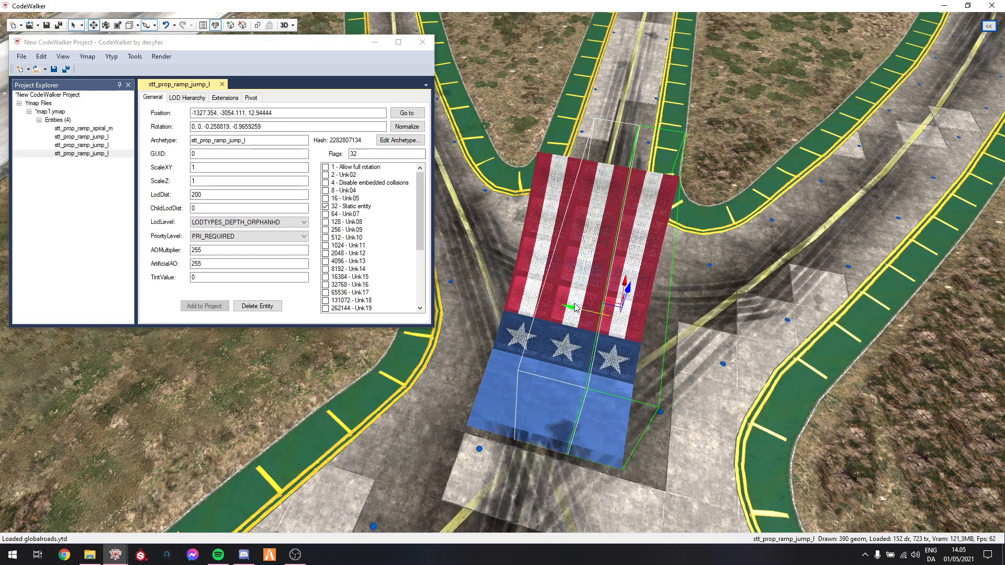
Duplicate a jump ramp beyond the high end of the ramp group, at about -1301.7, -3064.3, 12.9
click(643, 329)
drag(642, 325, 831, 344)
key(w)
key(s)
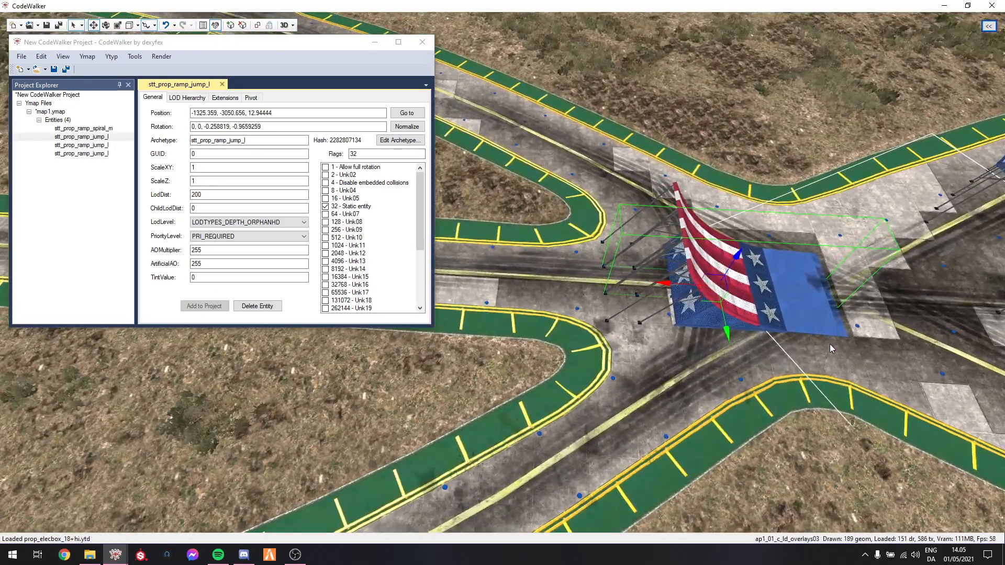
shift+drag(664, 282, 443, 264)
Copy the stt_prop_stunt_bblock_huge_01 name from RPF Explorer and set it as the newest entity's archetype
key(alt+Tab)
key(Tab)
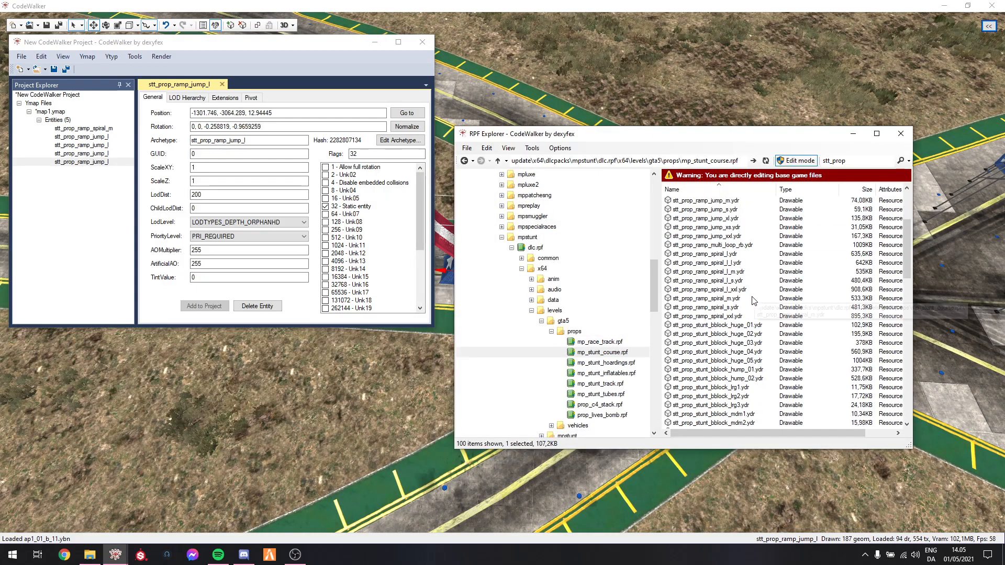
click(715, 325)
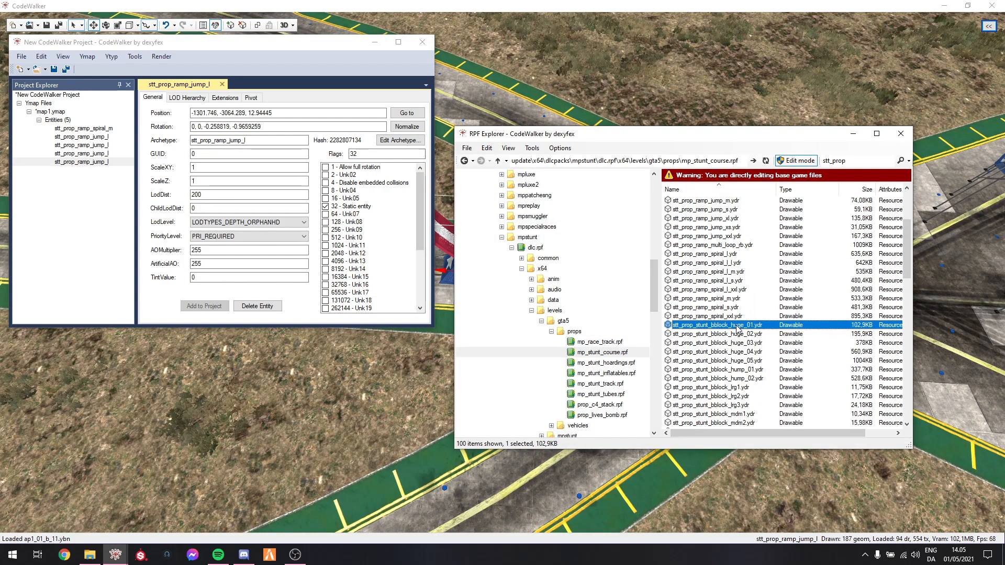
click(854, 135)
key(ctrl+v)
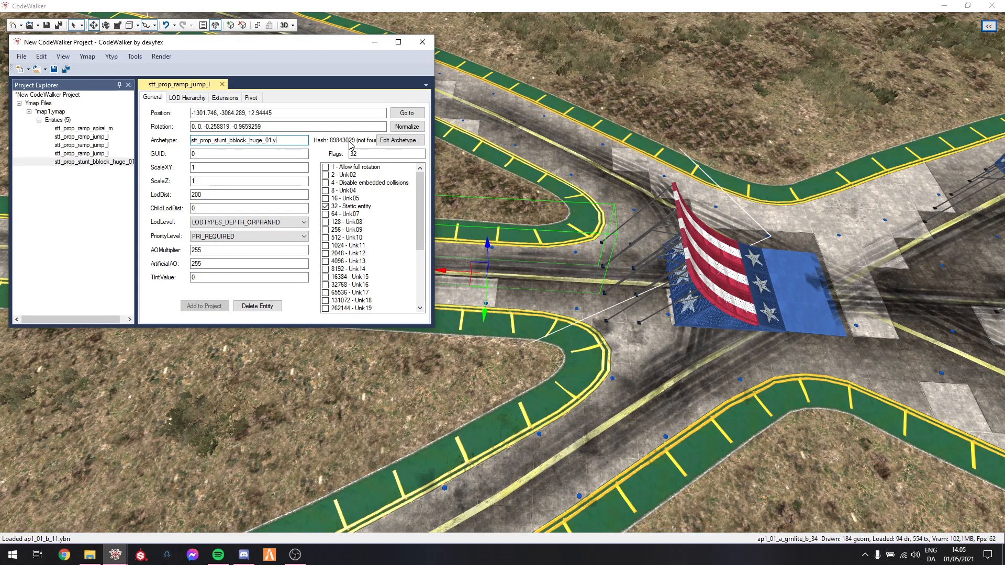
key(BackSpace)
key(BackSpace)
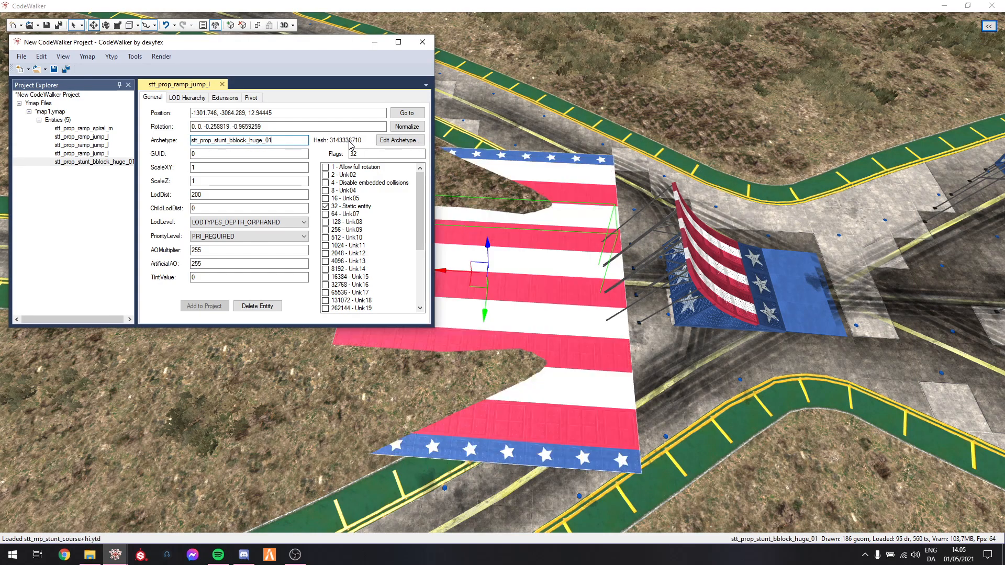
Position the huge block behind the jump ramps and duplicate it into a row of four, ending at about -1214.9, -3114.4, 14
click(147, 28)
drag(490, 175, 470, 89)
scroll(489, 180, up, 5)
scroll(469, 89, down, 5)
drag(557, 262, 556, 247)
drag(597, 209, 632, 250)
scroll(632, 250, down, 5)
drag(582, 231, 550, 228)
mouse_move(562, 236)
mouse_down()
mouse_move(625, 228)
mouse_move(704, 245)
mouse_move(681, 222)
mouse_move(485, 199)
mouse_move(502, 197)
mouse_up()
scroll(704, 245, down, 3)
mouse_move(630, 211)
mouse_down()
mouse_move(662, 233)
mouse_move(525, 190)
mouse_move(497, 166)
mouse_up()
drag(590, 211, 624, 221)
mouse_move(595, 190)
shift+mouse_down()
mouse_move(472, 135)
mouse_move(482, 138)
shift+mouse_up()
Change the last block's archetype to stt_prop_stunt_bblock_huge_02
click(282, 140)
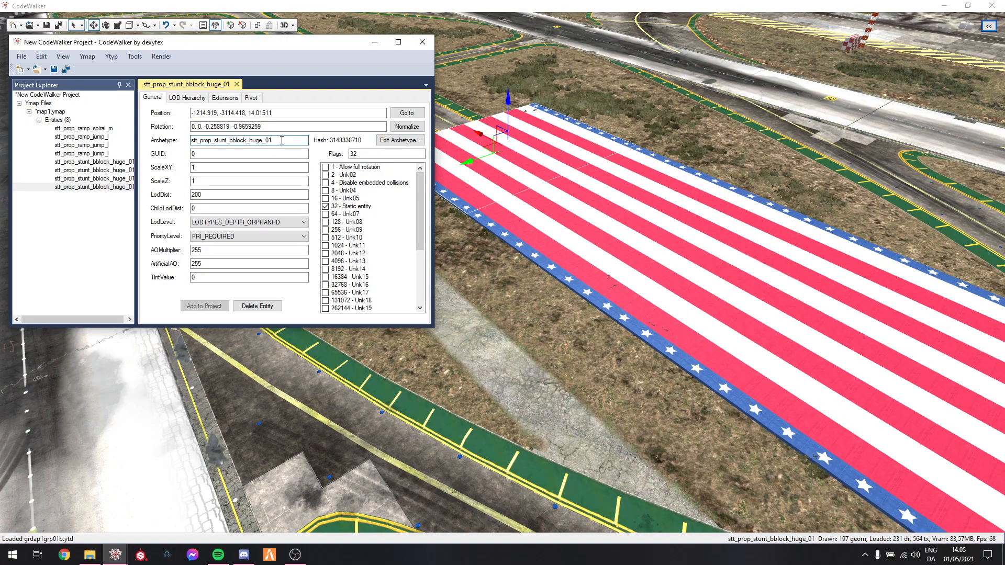
key(BackSpace)
text(2)
Examine the placed ramps and blocks from near and far to check the distance at which they are drawn
drag(542, 255, 545, 293)
key(d)
drag(544, 212, 642, 219)
key(w)
drag(553, 118, 517, 239)
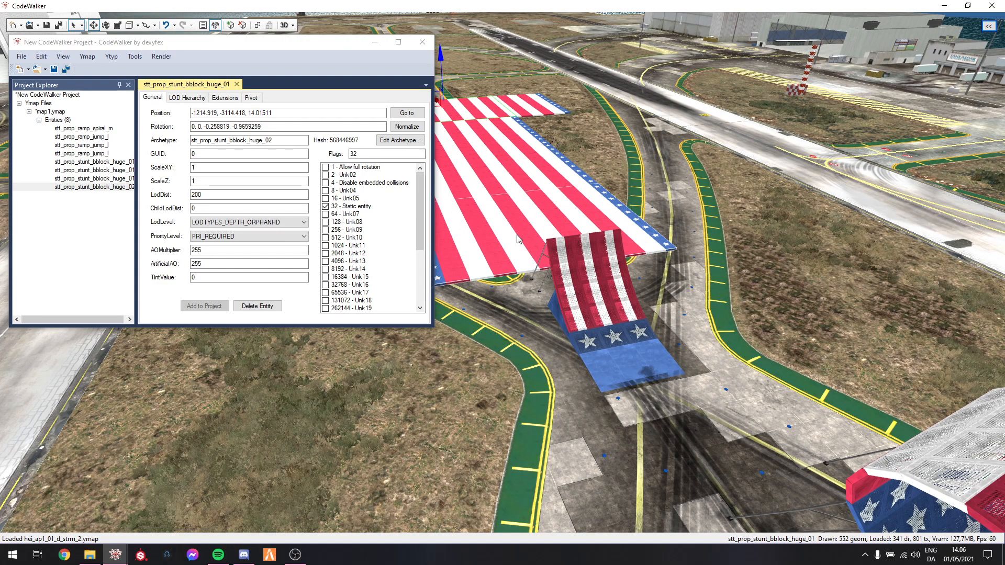
drag(611, 291, 734, 267)
key(s)
key(w)
key(s)
key(w)
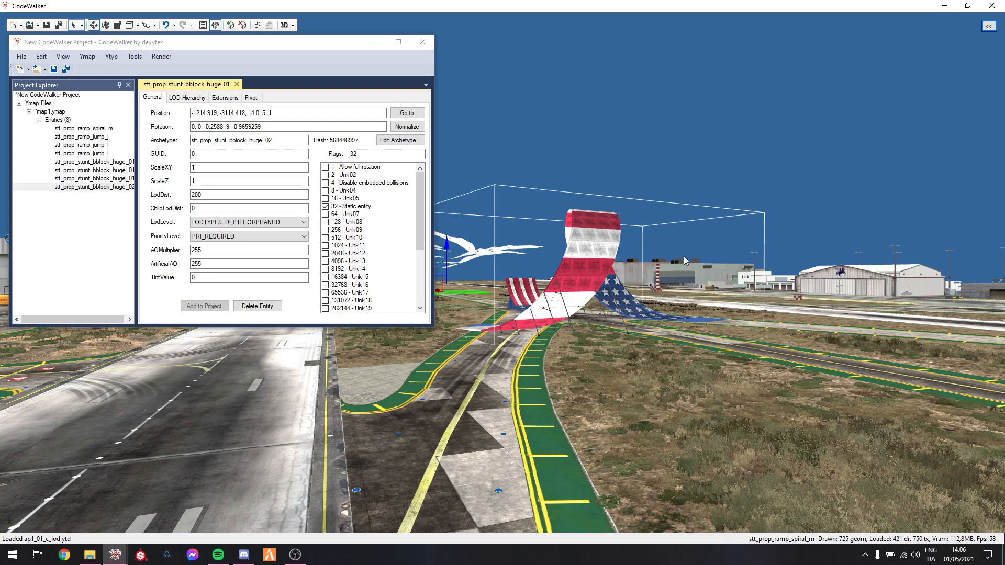
key(s)
key(s)
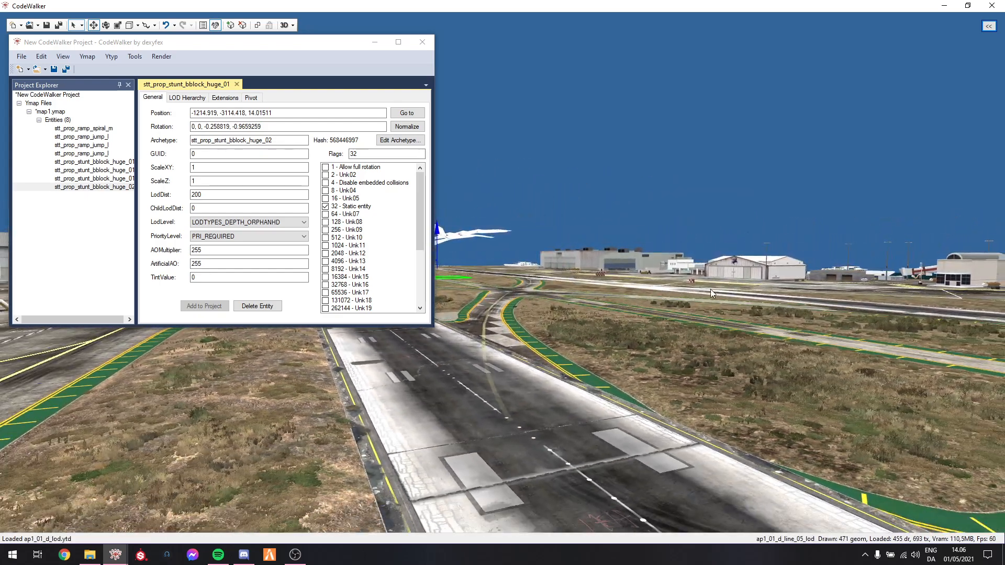
drag(715, 289, 670, 352)
key(w)
key(w)
key(s)
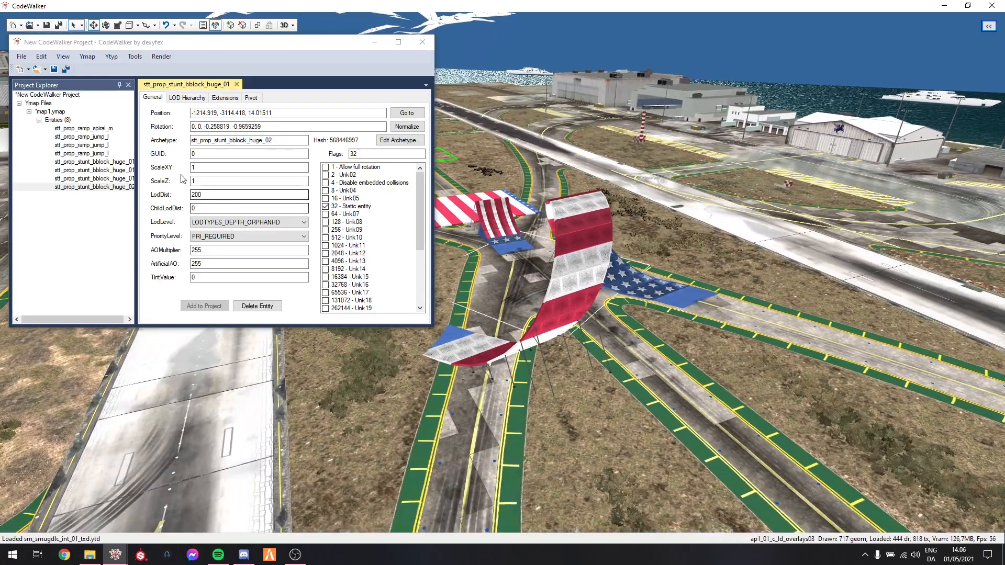
Select the spiral ramp entity in map1.ymap and set its LodDist to 9999
click(86, 129)
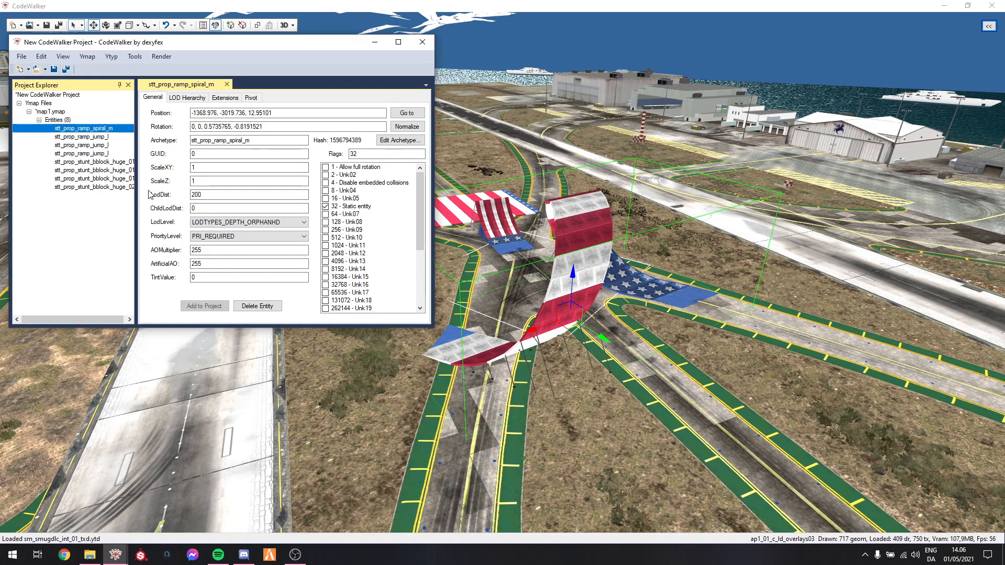
key(w)
drag(549, 224, 547, 248)
key(s)
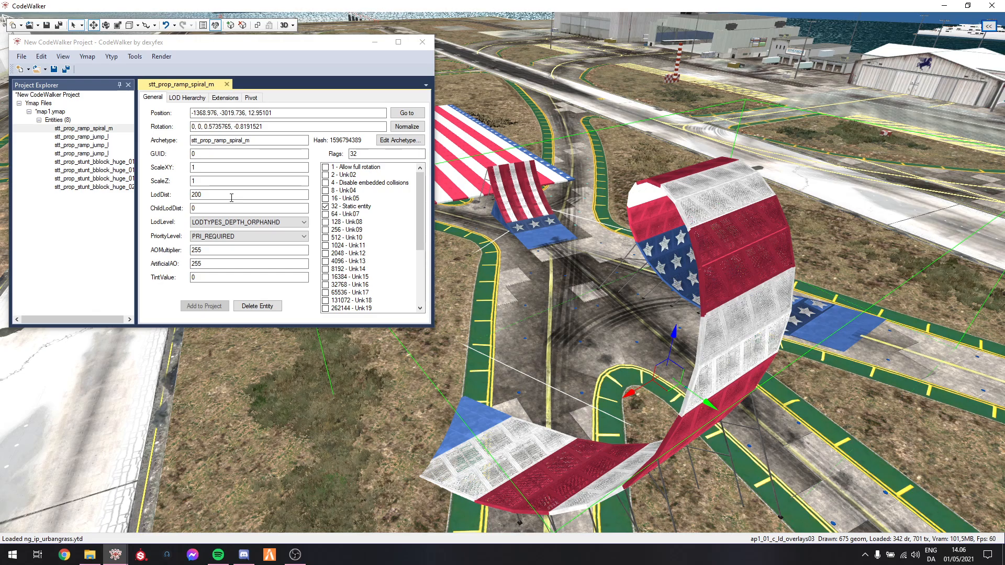
click(232, 195)
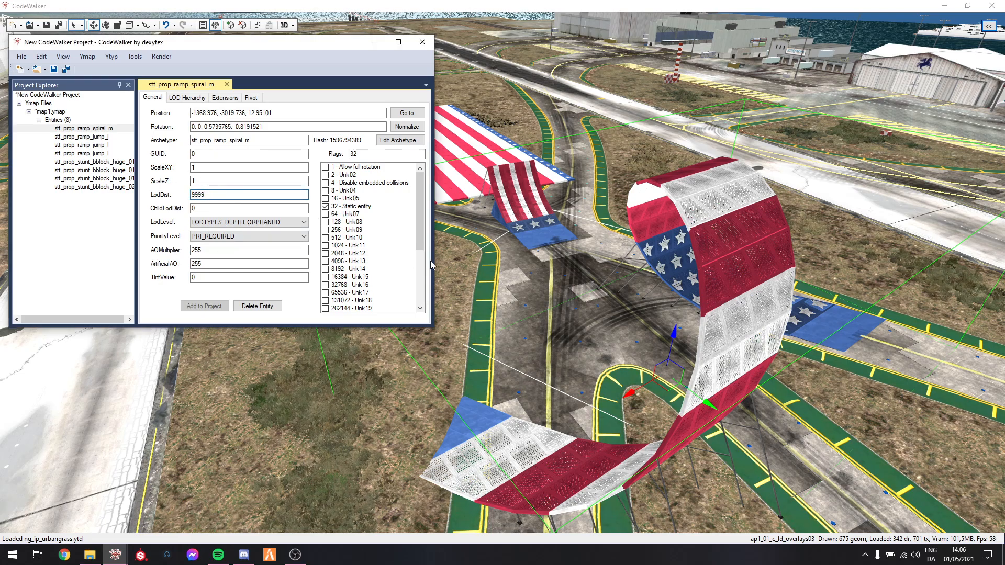
Examine the spiral ramp from different distances and angles with its extended LOD distance
drag(627, 306, 634, 281)
scroll(634, 280, down, 5)
scroll(634, 280, up, 5)
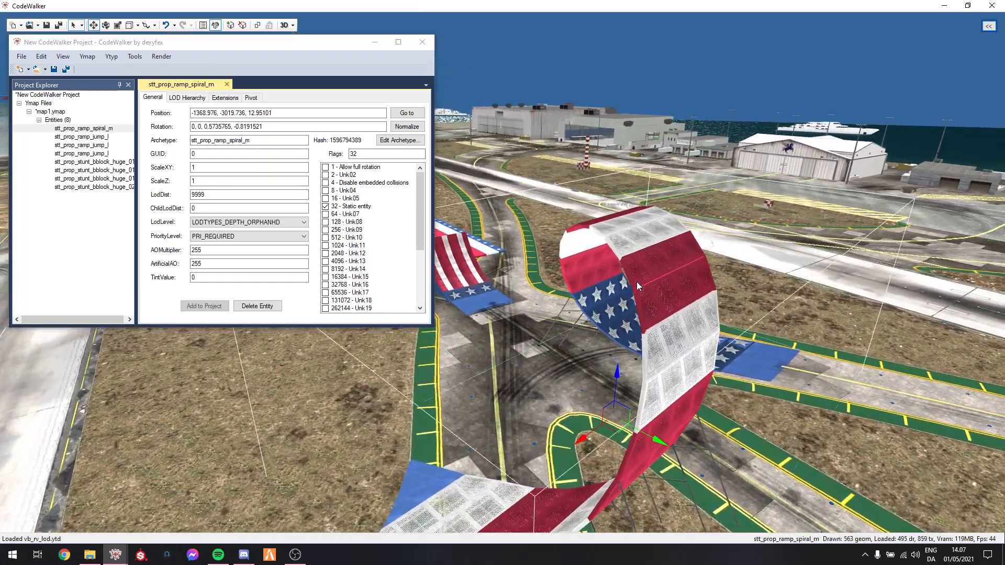
drag(637, 281, 643, 280)
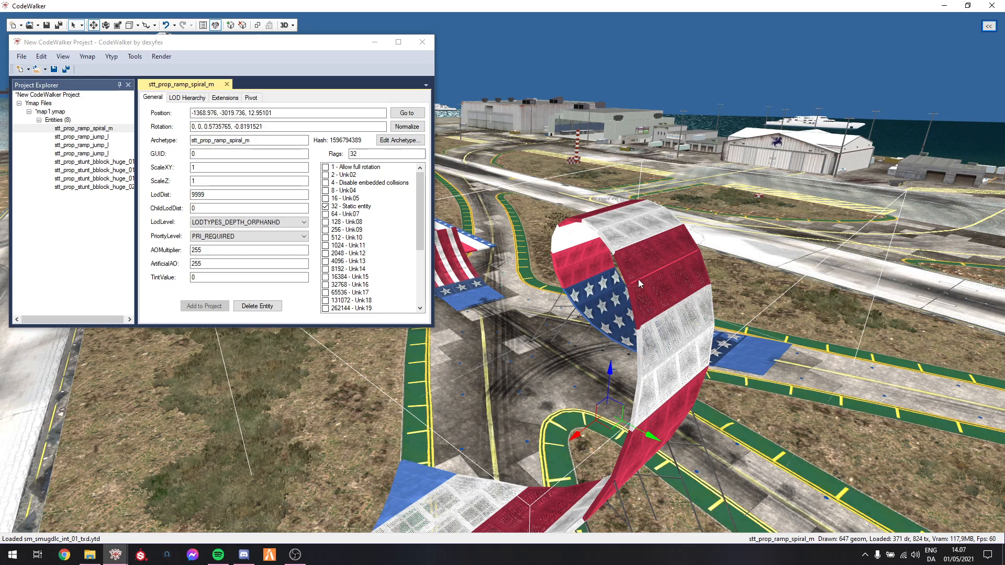
mouse_move(737, 267)
mouse_down()
mouse_move(729, 294)
mouse_move(729, 282)
mouse_up()
key(w)
key(s)
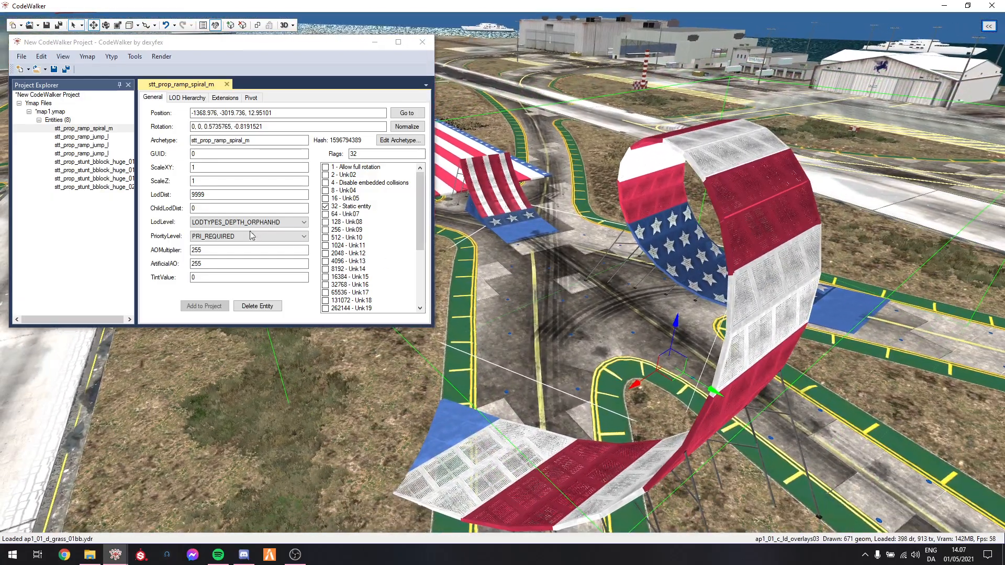
Set the spiral ramp's LodDist to 600
drag(219, 194, 156, 196)
text(600)
key(ctrl+a)
key(w)
drag(551, 212, 468, 252)
Go through the three stt_prop_ramp_jump_l entities in the ymap and set their LodDist to 600
click(81, 136)
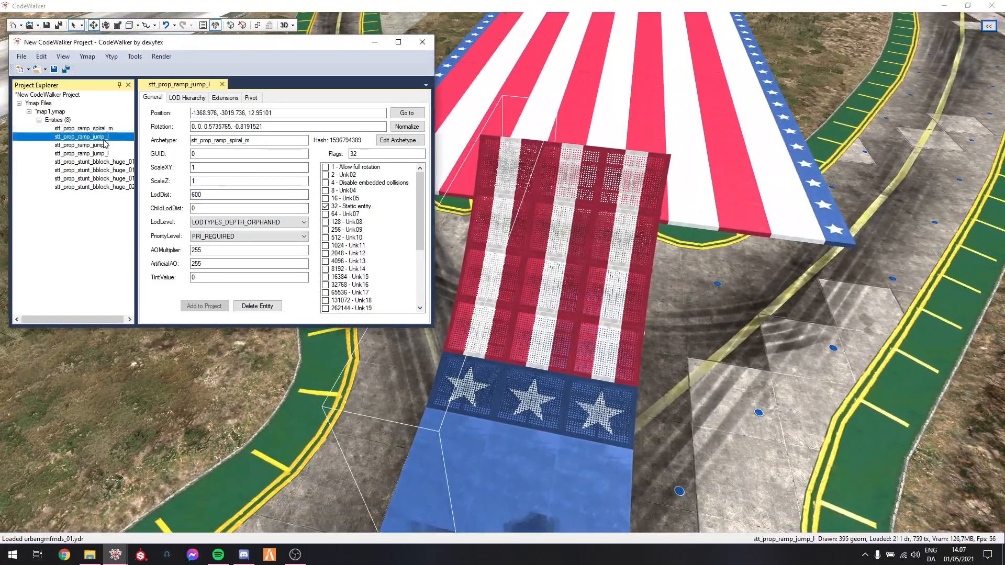
click(104, 145)
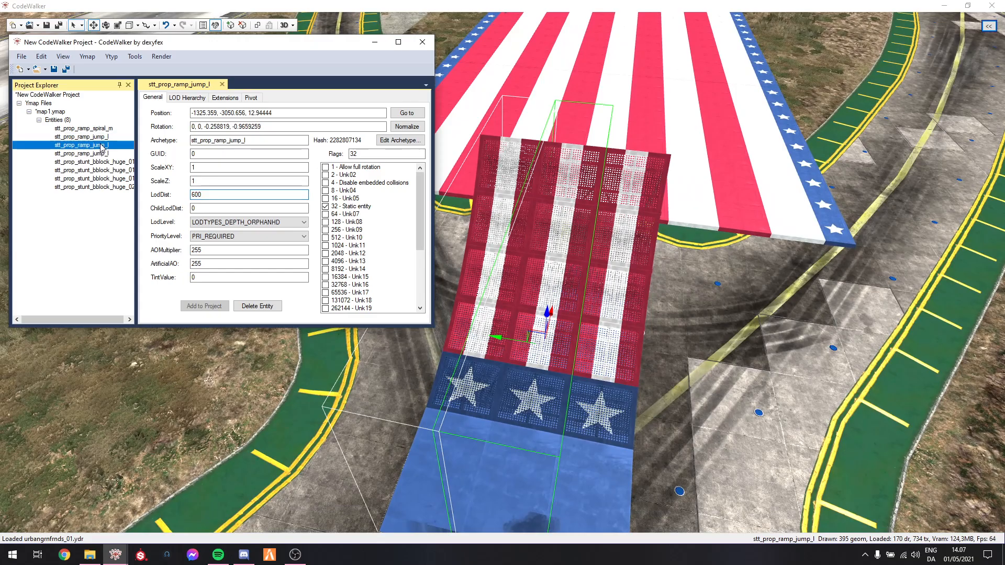
click(90, 156)
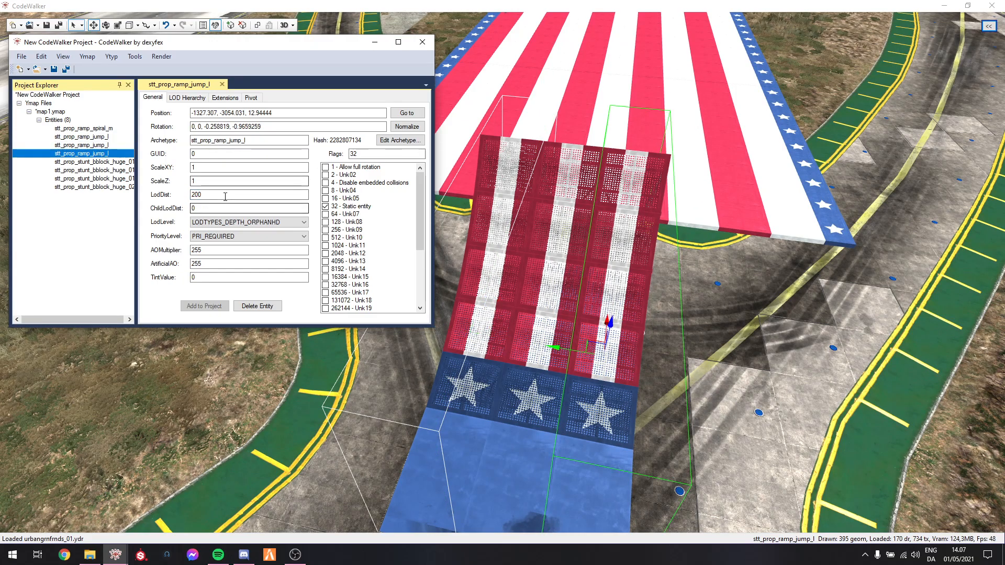
drag(224, 195, 185, 199)
text(600)
Select the stt_prop_stunt_bblock_huge_01 block nearest the jump ramps and set its LodDist to 100
drag(518, 208, 465, 230)
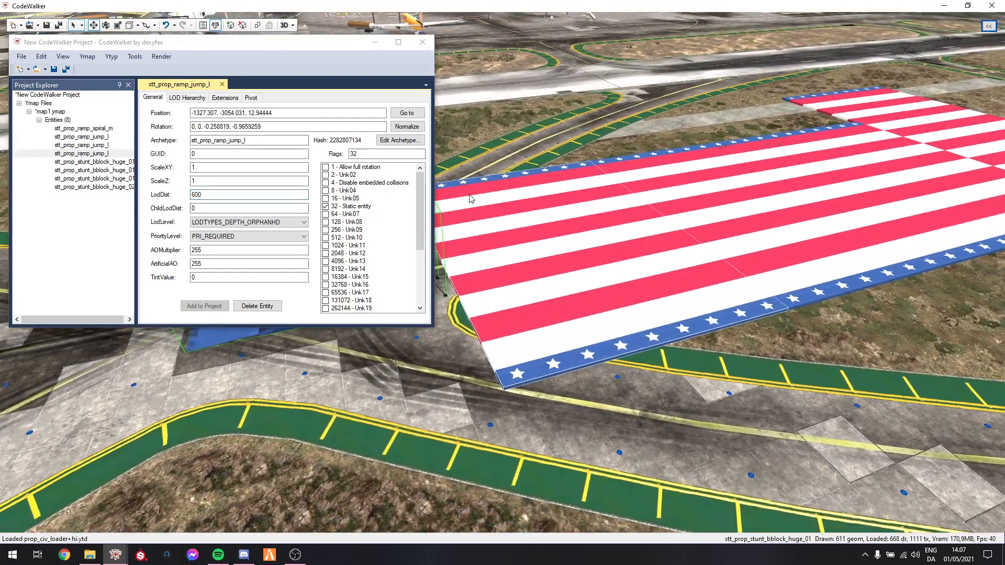
right_click(573, 238)
drag(262, 195, 186, 195)
text(100)
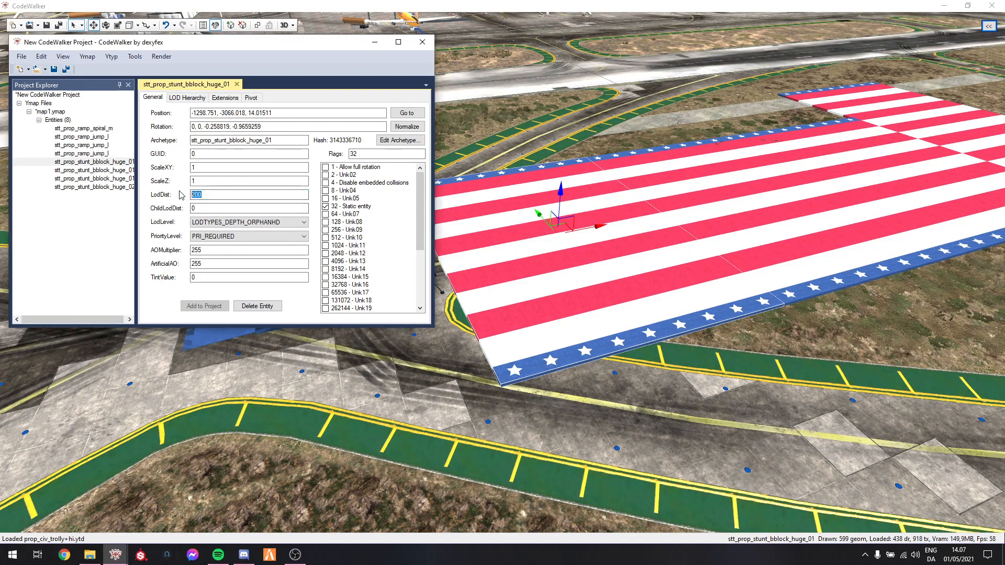
Select the stt_prop_stunt_bblock_huge_01 block adjoining the huge_02 block and set its LodDist to 400
key(d)
drag(608, 210, 640, 214)
key(d)
right_click(635, 215)
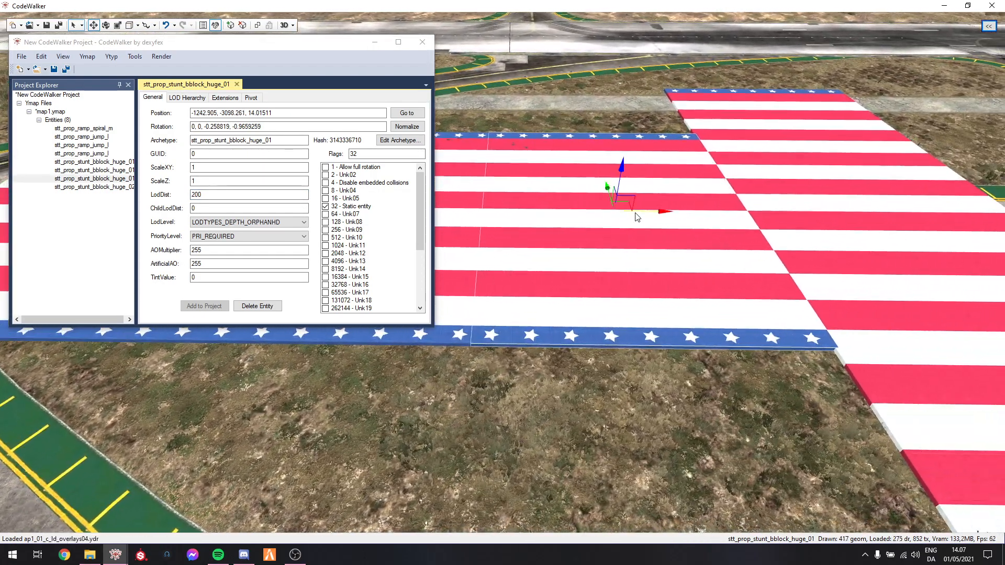
drag(225, 196, 169, 194)
text(400)
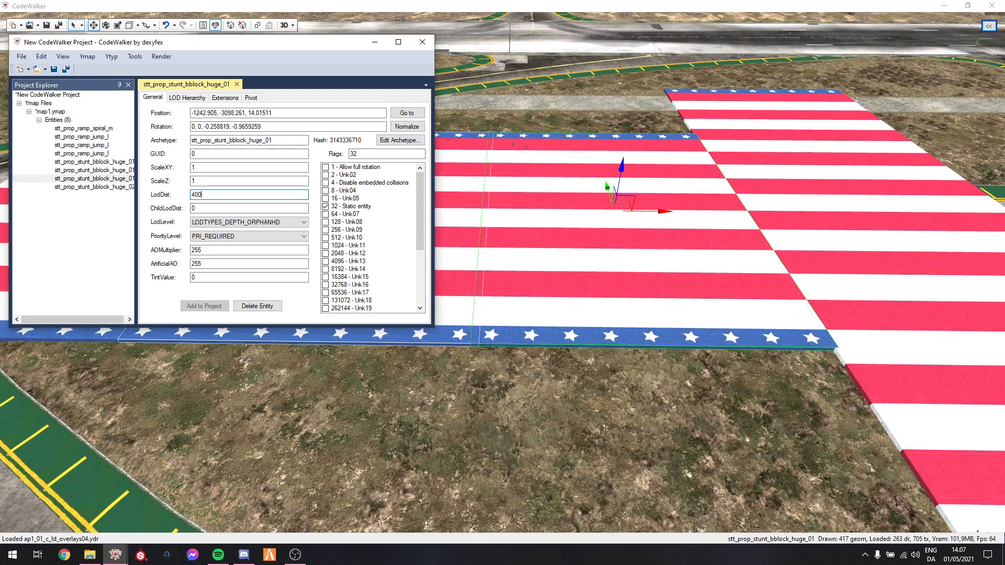
Select the stt_prop_stunt_bblock_huge_02 block at the far end and set its LodDist to 600
right_click(802, 210)
drag(223, 195, 149, 197)
text(600)
drag(664, 284, 695, 262)
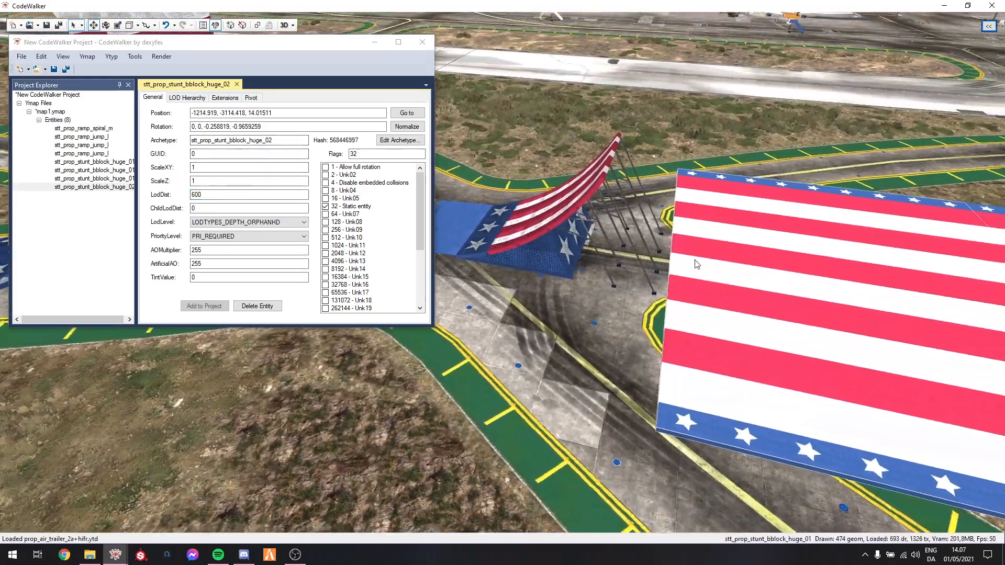
Start saving all project files and browse to the Stunt_prop_fix resource's stream folder under FXServer, cfx-server-data-master, resources, [whatever]
click(67, 70)
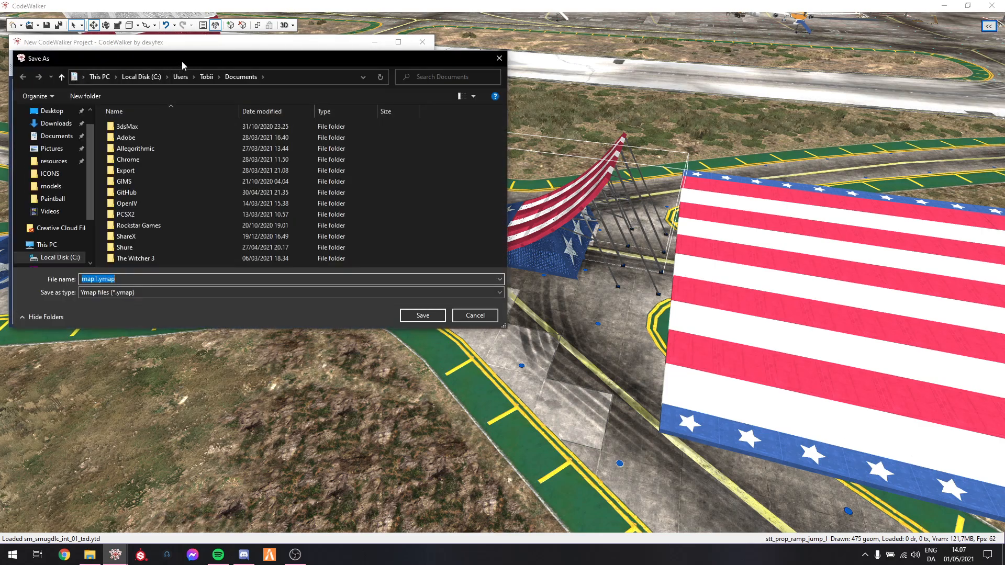
click(142, 138)
double_click(246, 188)
double_click(243, 155)
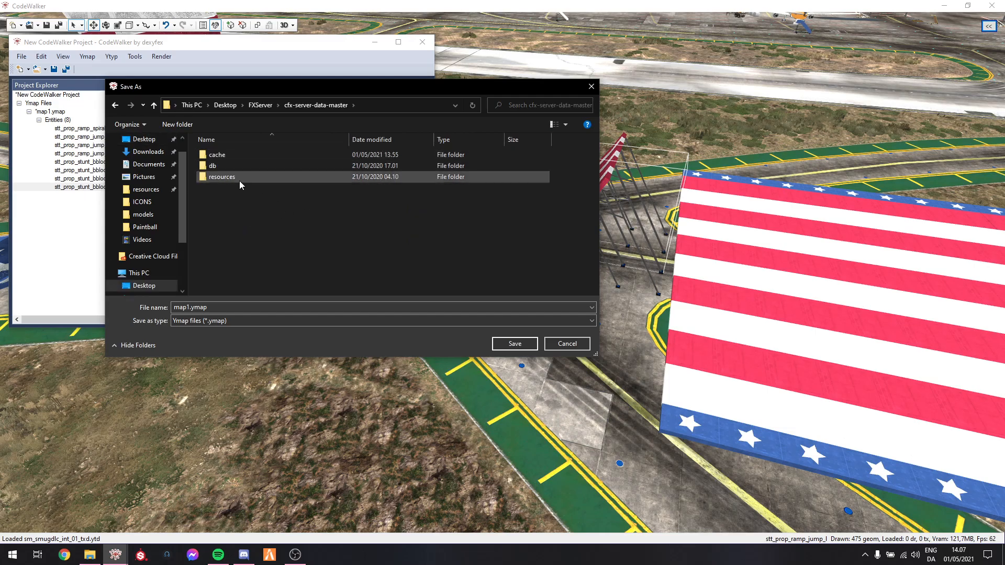
double_click(240, 178)
double_click(240, 211)
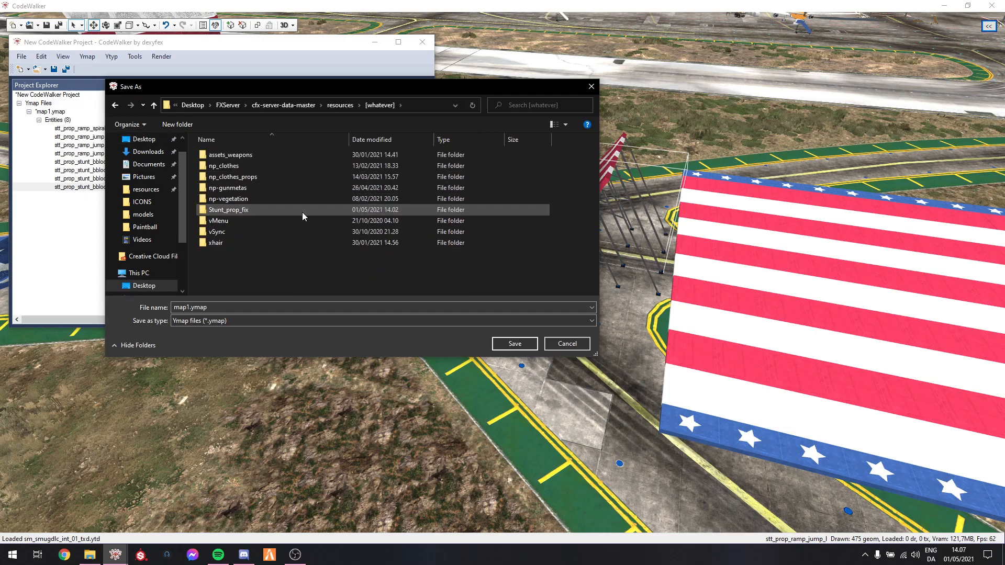
double_click(235, 211)
double_click(226, 156)
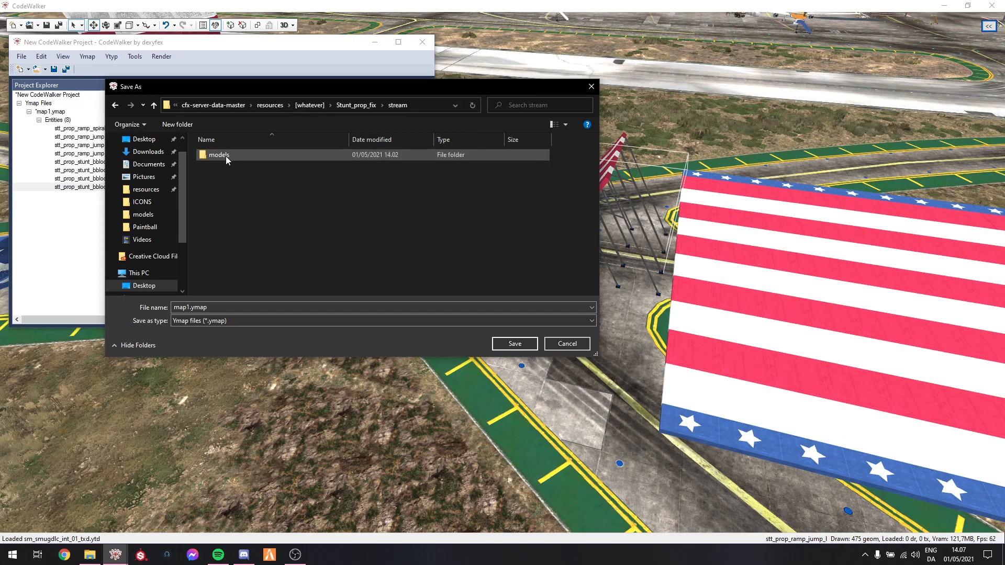
Create a folder named map inside the stream folder and open it as the save location
right_click(233, 202)
mouse_move(286, 303)
click(357, 305)
text(map)
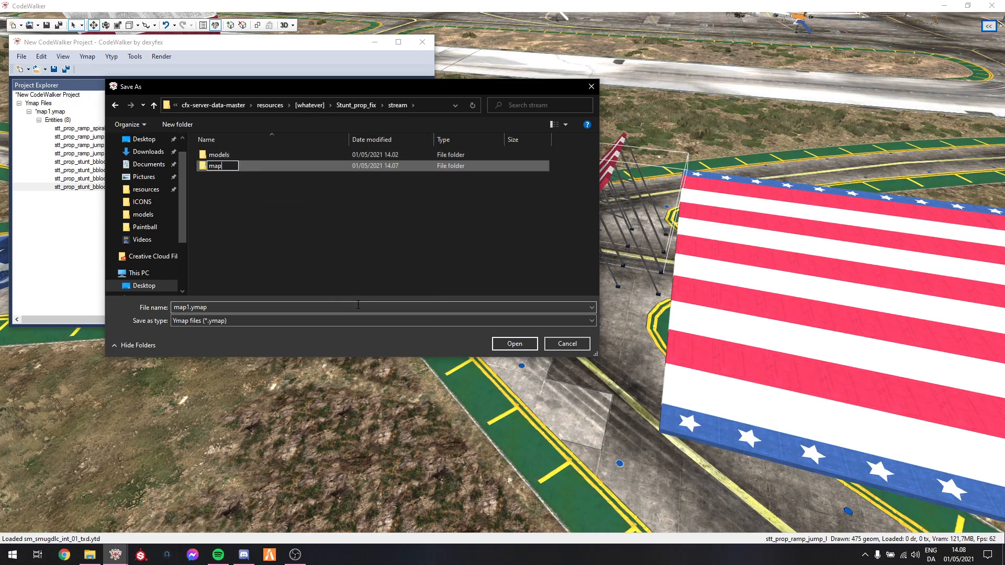
key(Return)
key(Return)
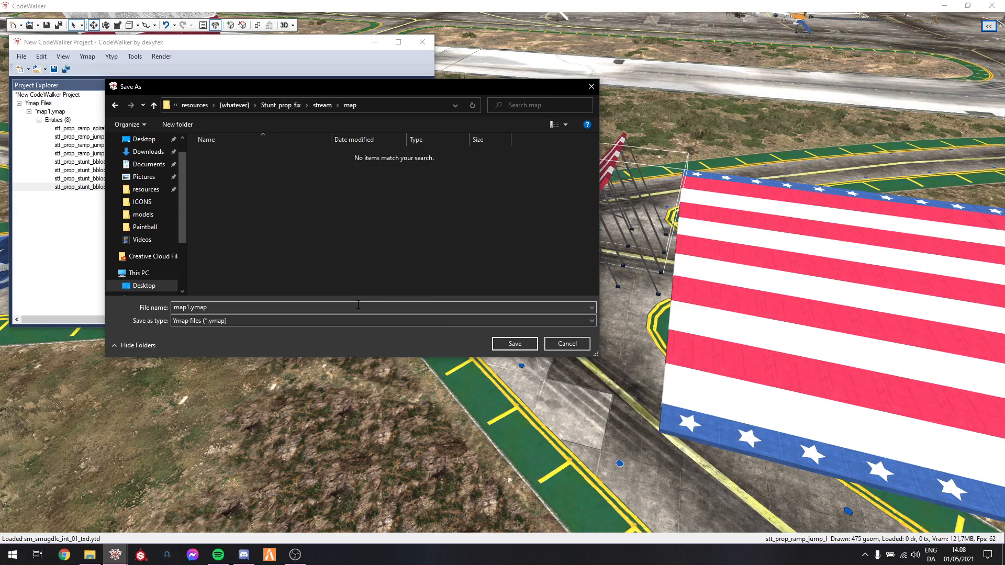
Save the ymap as stunt_props and the CodeWalker project as stunt in the map folder
double_click(218, 310)
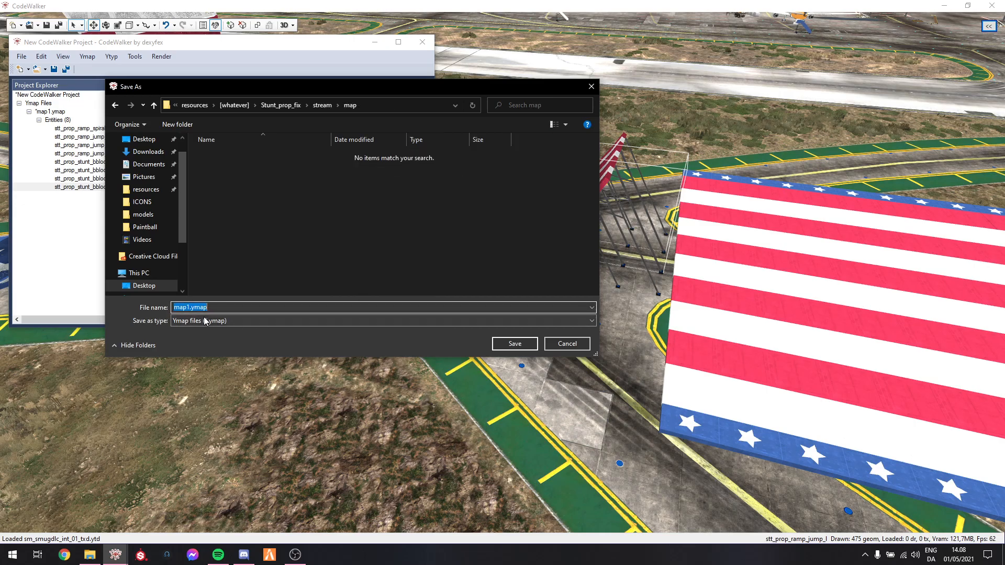
text(stunt_props)
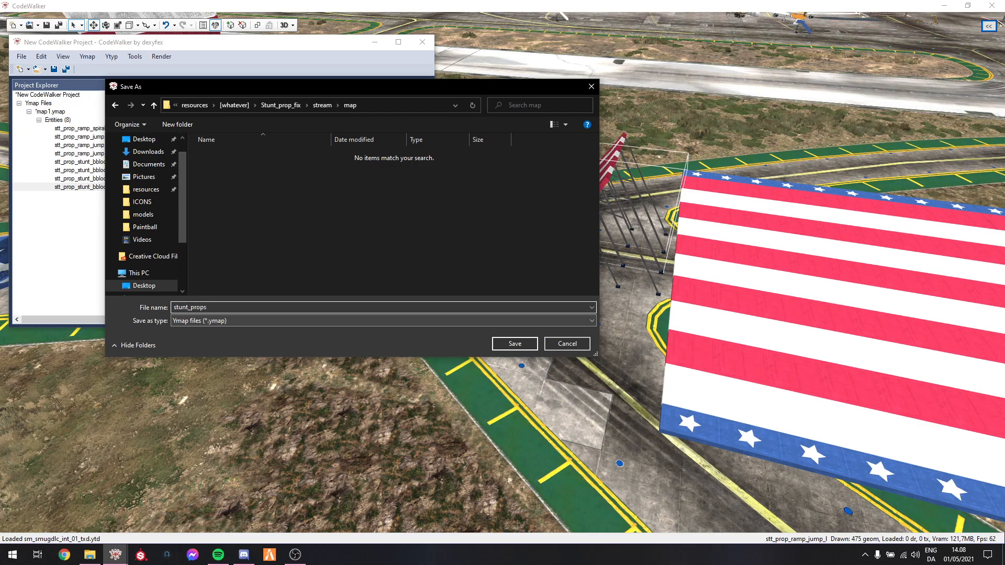
key(Return)
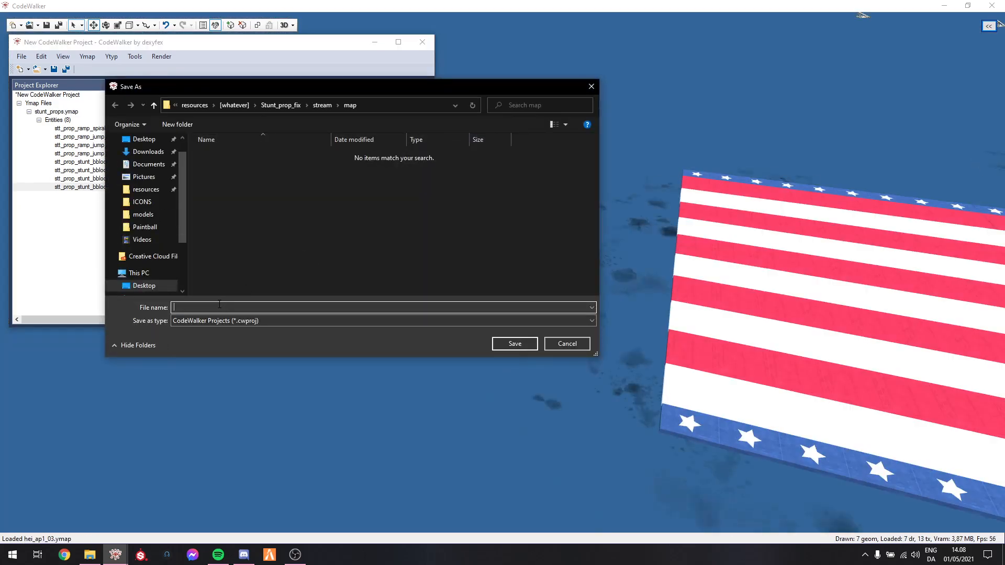
text(stunt)
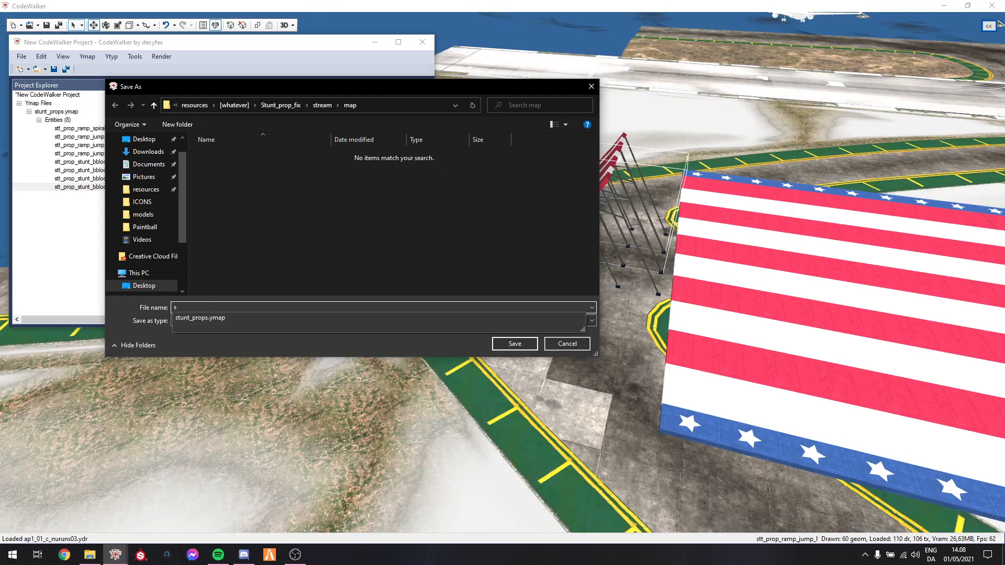
click(507, 347)
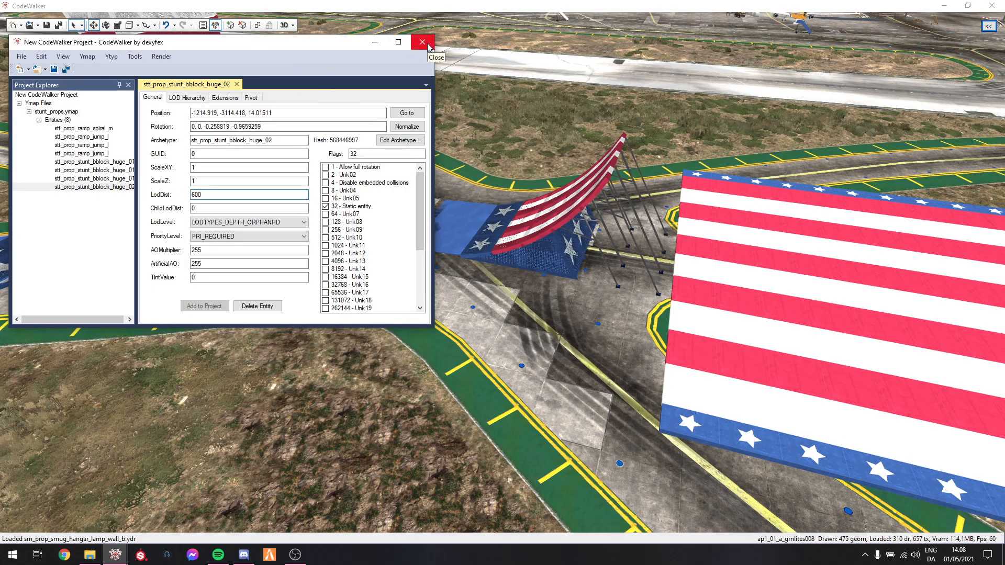
Close the project window, saving stunt_props.ymap on the way out
drag(289, 42, 289, 45)
click(422, 46)
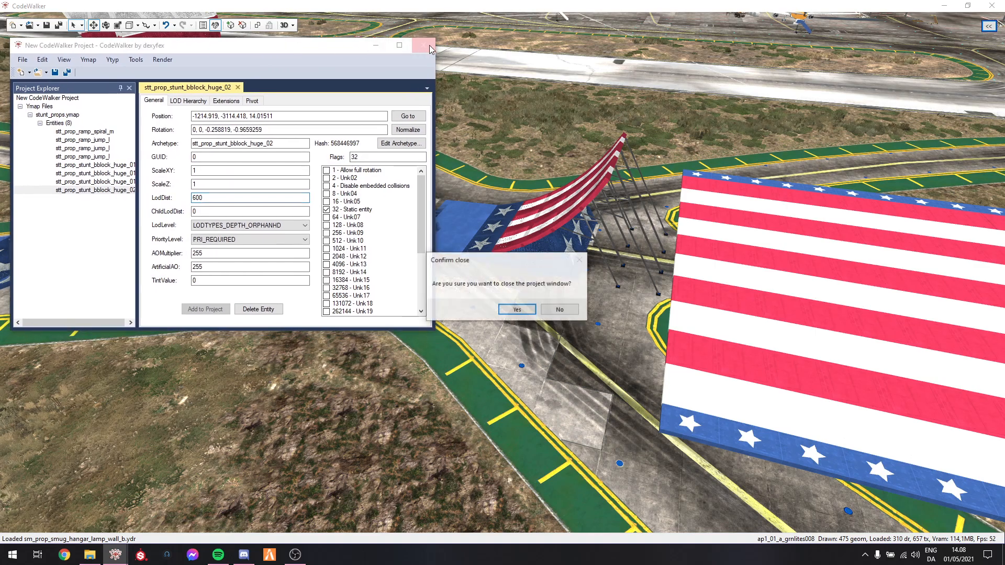
click(518, 310)
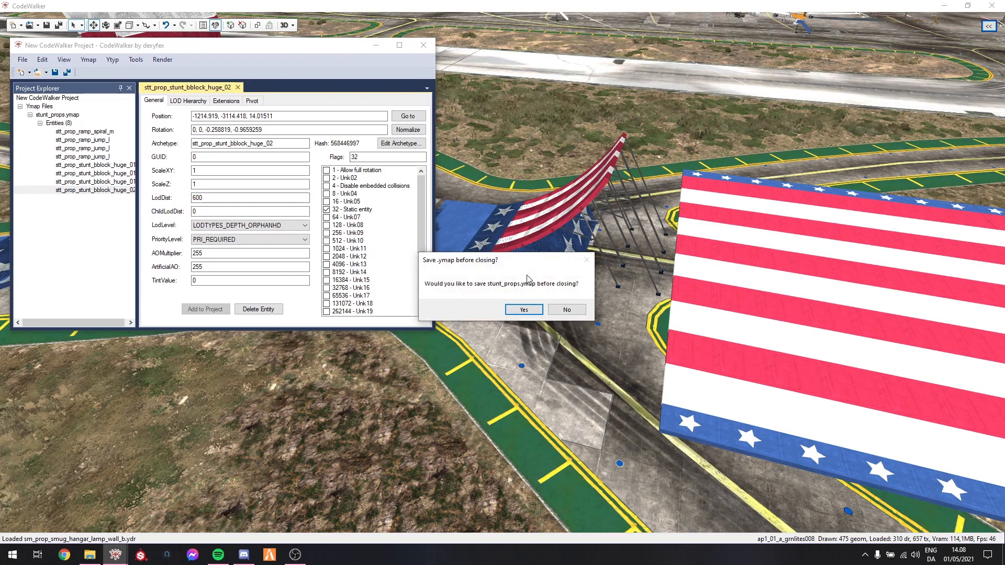
click(524, 311)
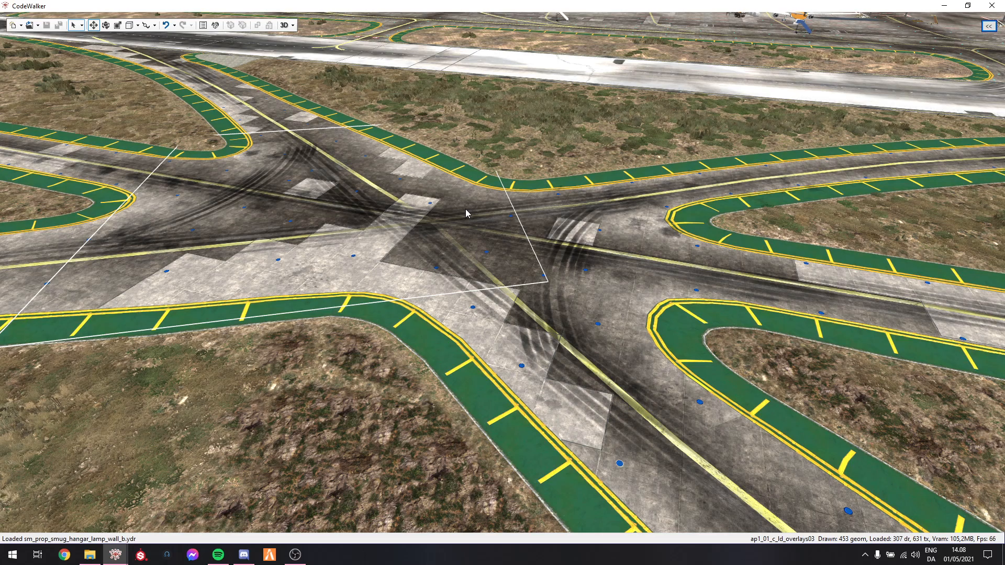
Reopen the saved stunt project and move its project window clear of the toolbar
click(32, 25)
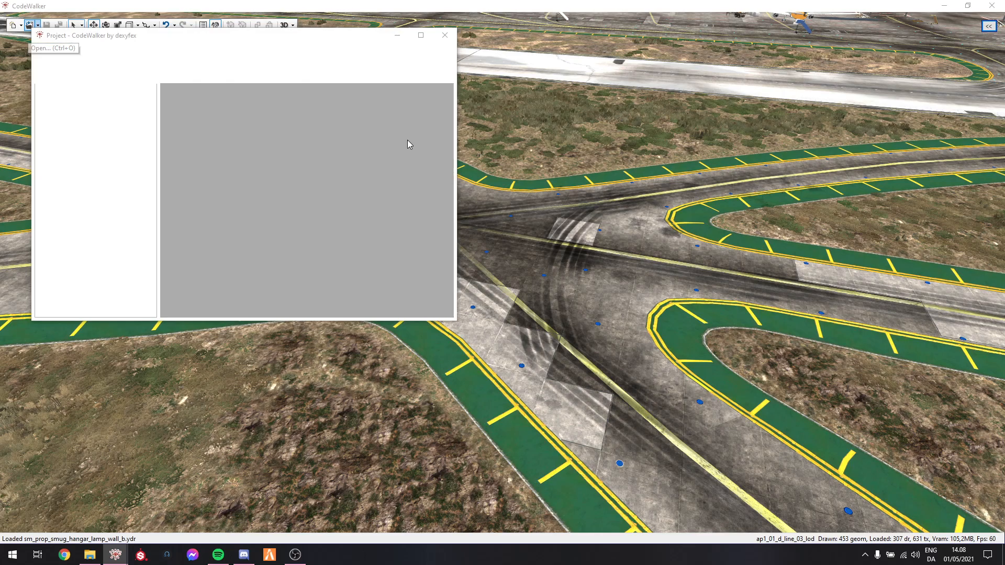
double_click(161, 121)
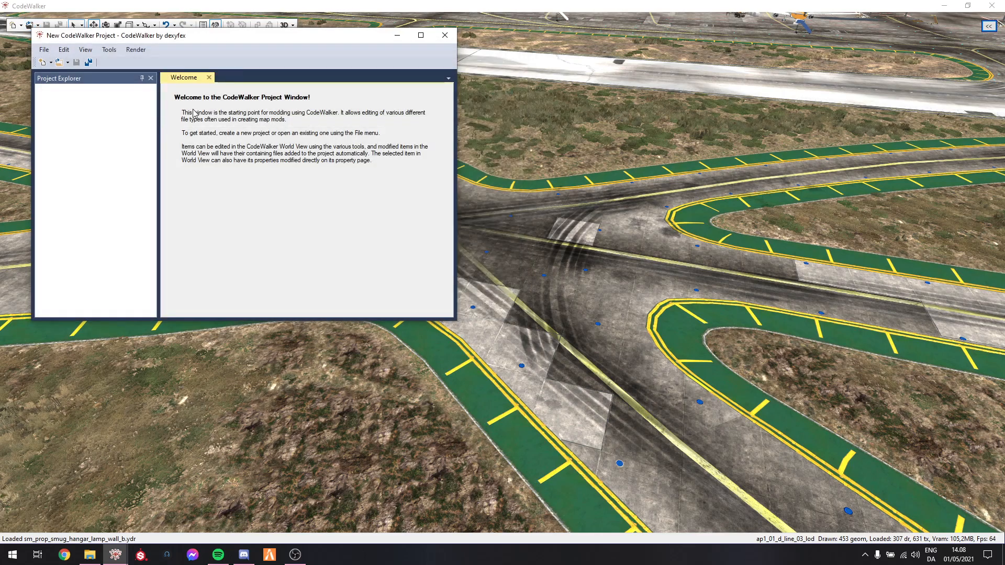
drag(198, 40, 174, 47)
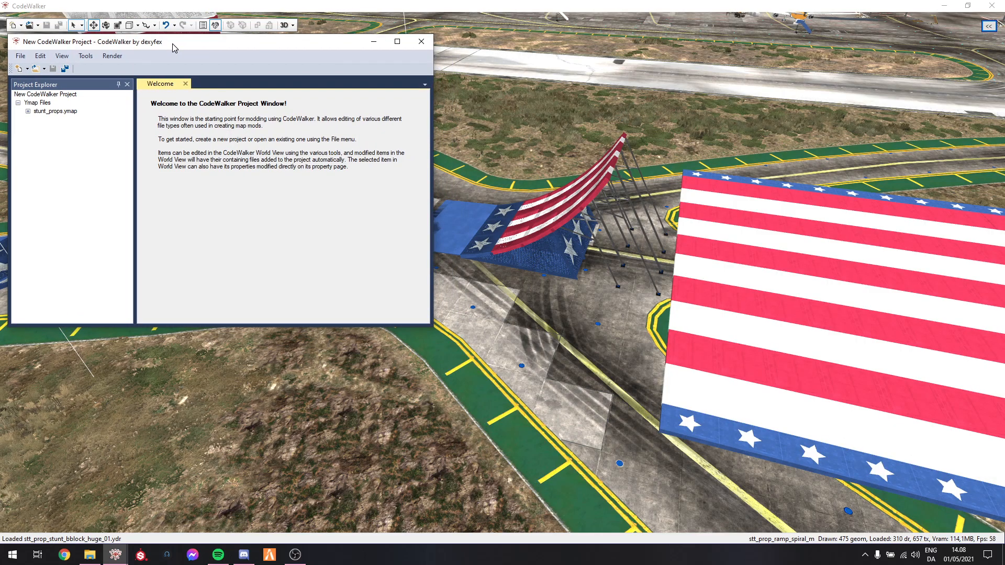
Calculate the extents and all flags of stunt_props.ymap, and enable its LOD (2) content flag
click(47, 112)
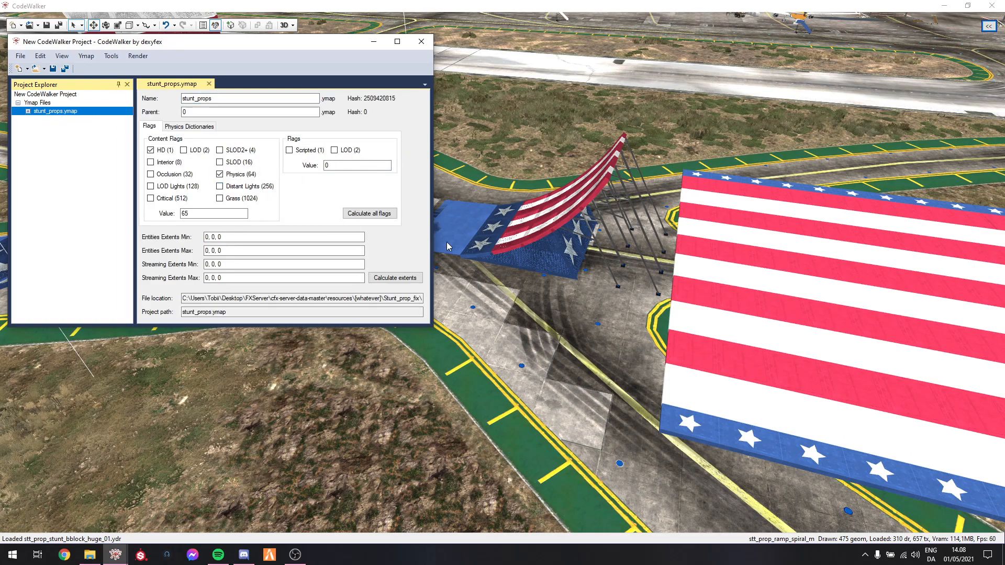
click(396, 278)
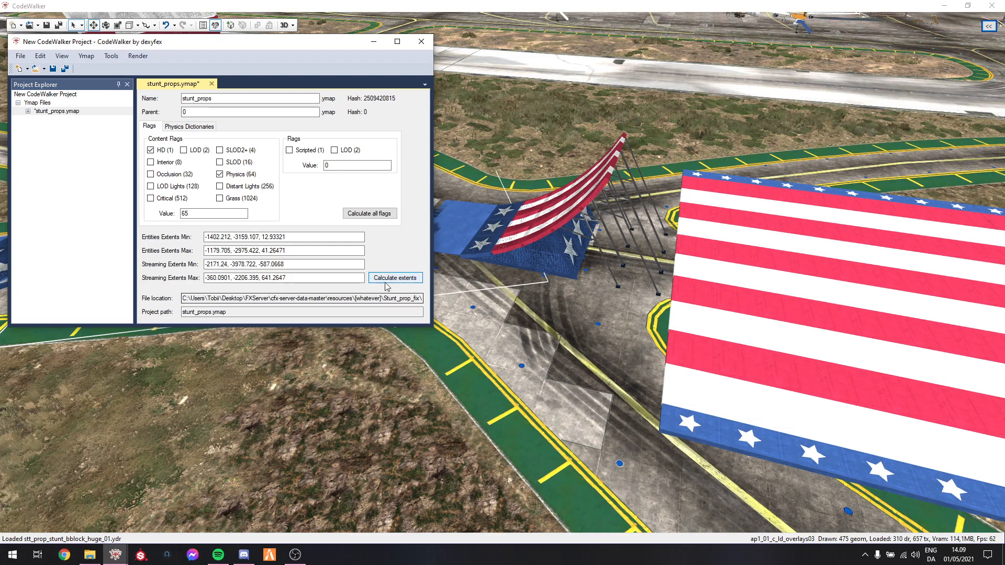
click(403, 283)
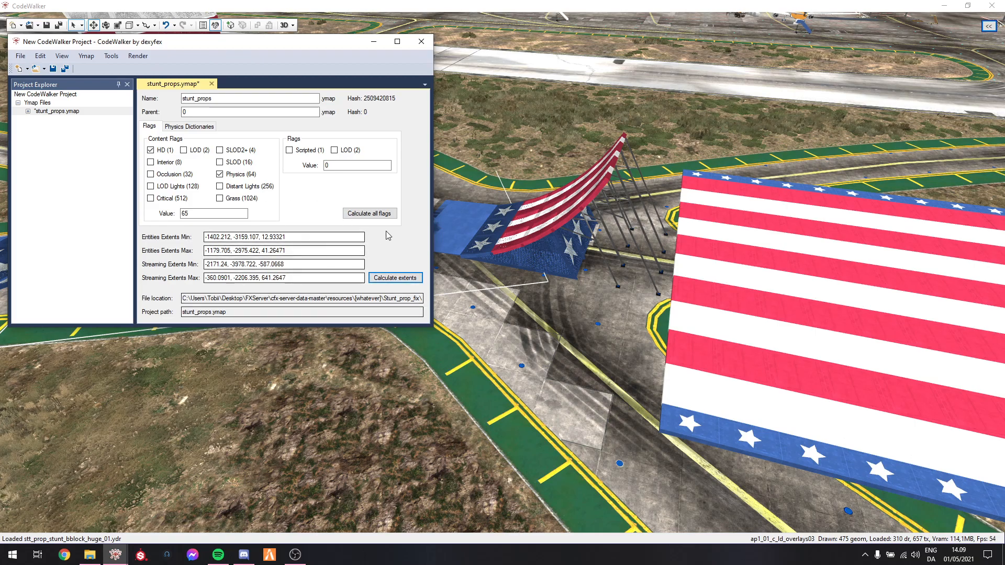
click(372, 217)
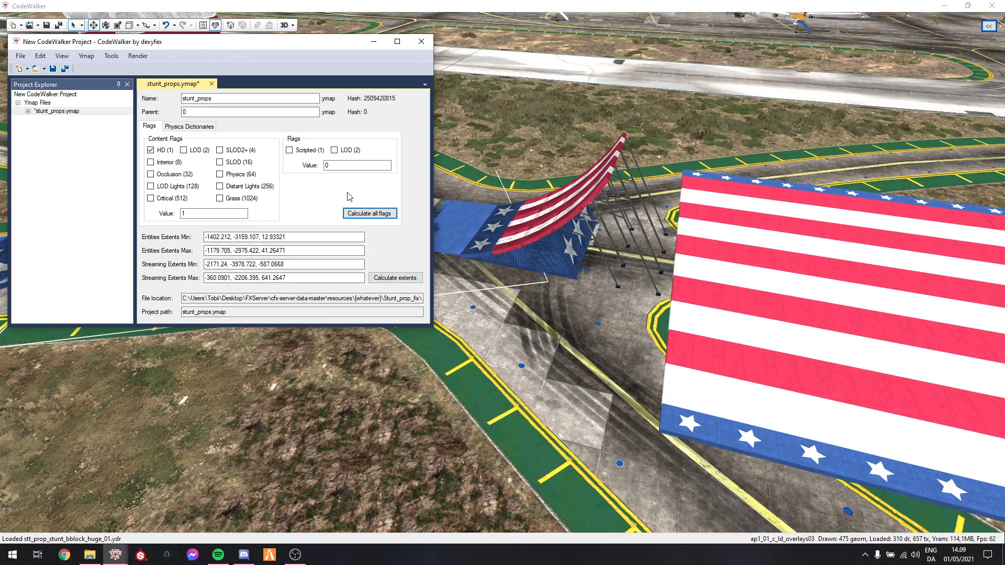
click(193, 152)
Check the spiral ramp entity's LodDist in stunt_props.ymap and return to the ymap's properties
click(34, 110)
click(28, 110)
click(38, 120)
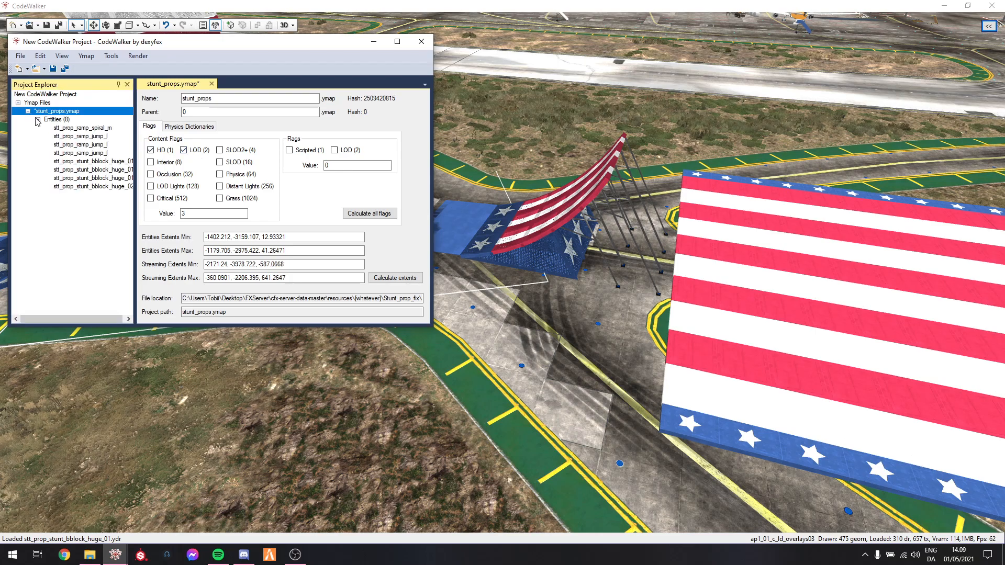
click(57, 128)
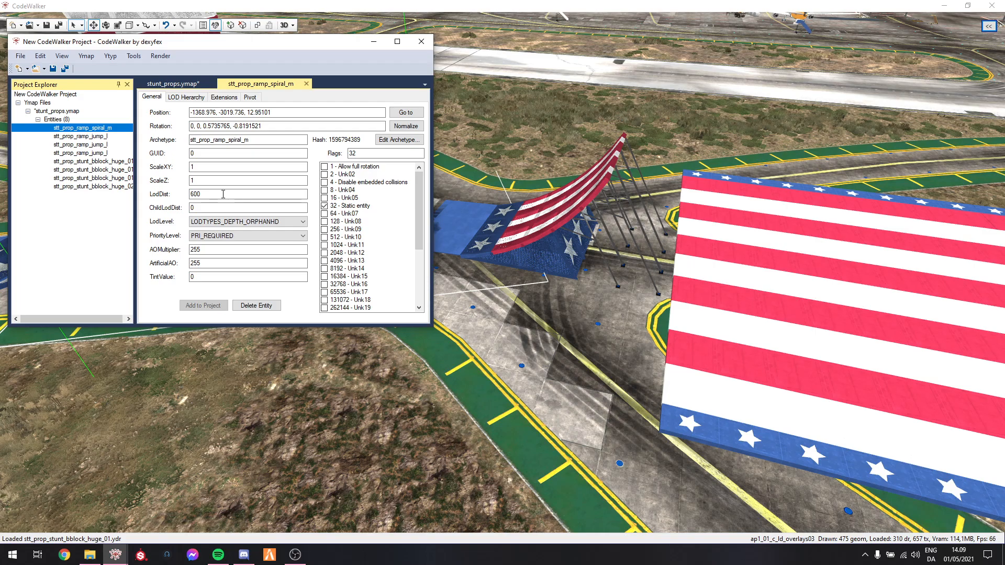
click(68, 111)
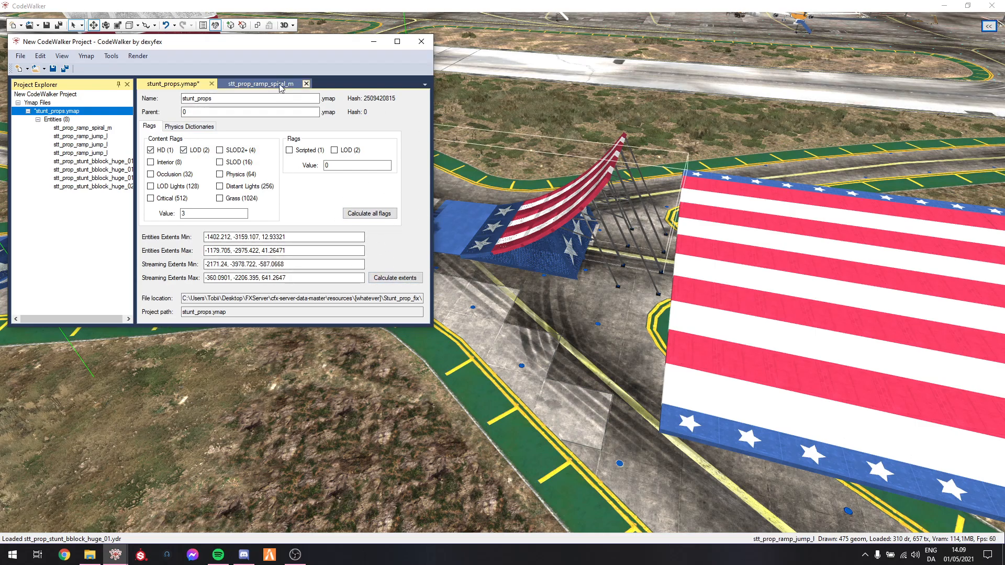
Generate the project's manifest and save it as _manifest.ymf in the Stunt_prop_fix resource's stream\map folder
click(110, 57)
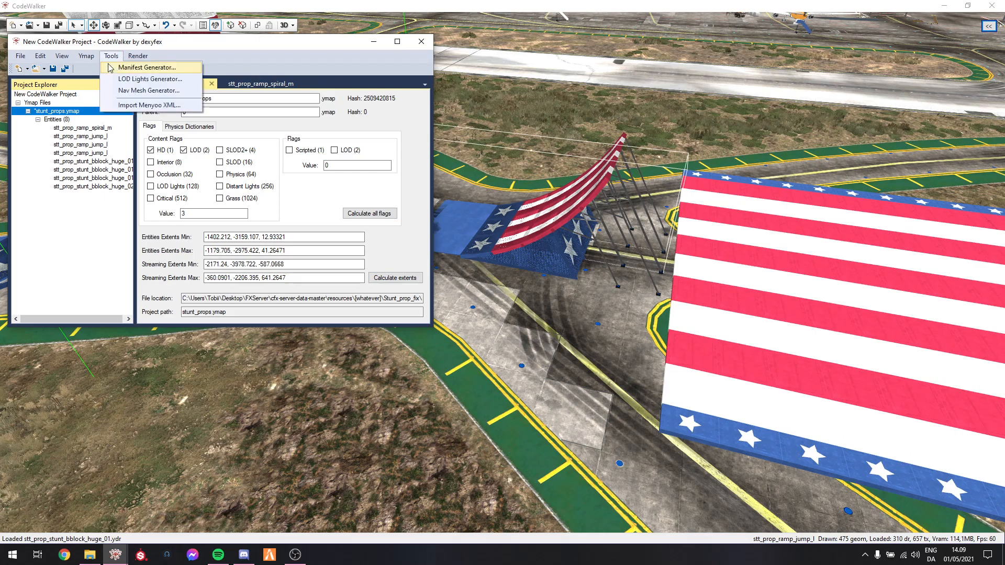
click(147, 68)
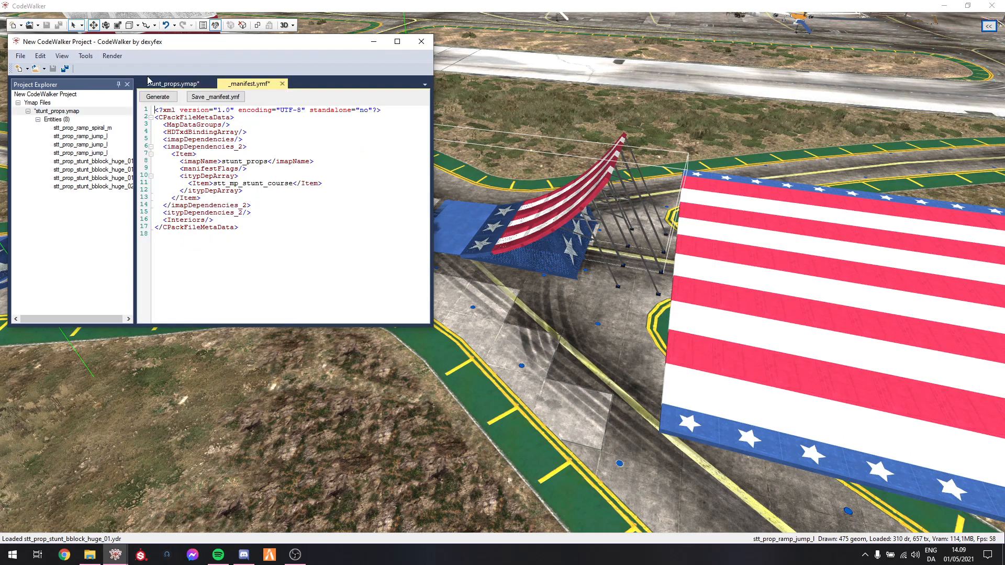
click(218, 98)
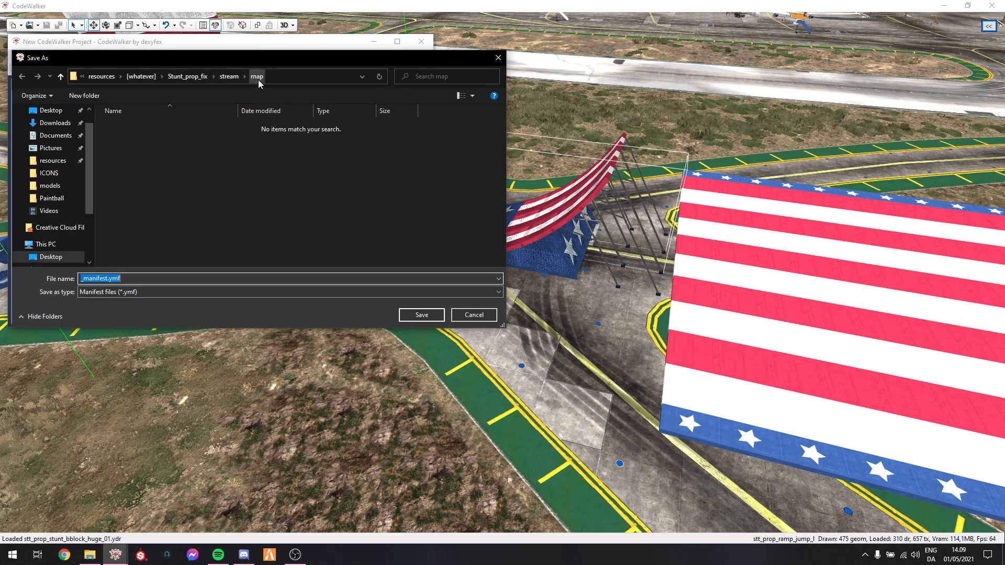
click(421, 315)
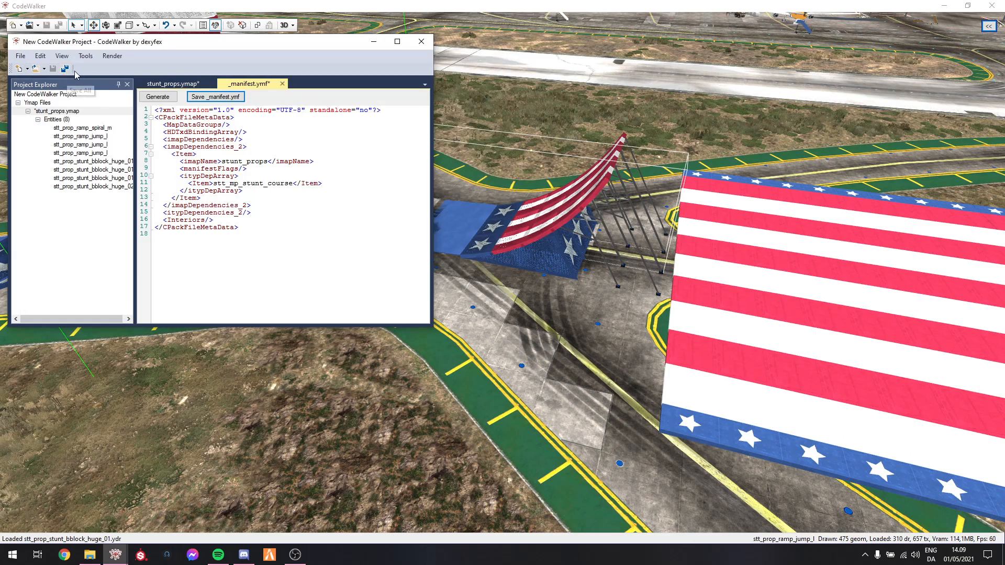
Save all project files, close the project window while saving stunt_props.ymap, and exit CodeWalker
click(65, 69)
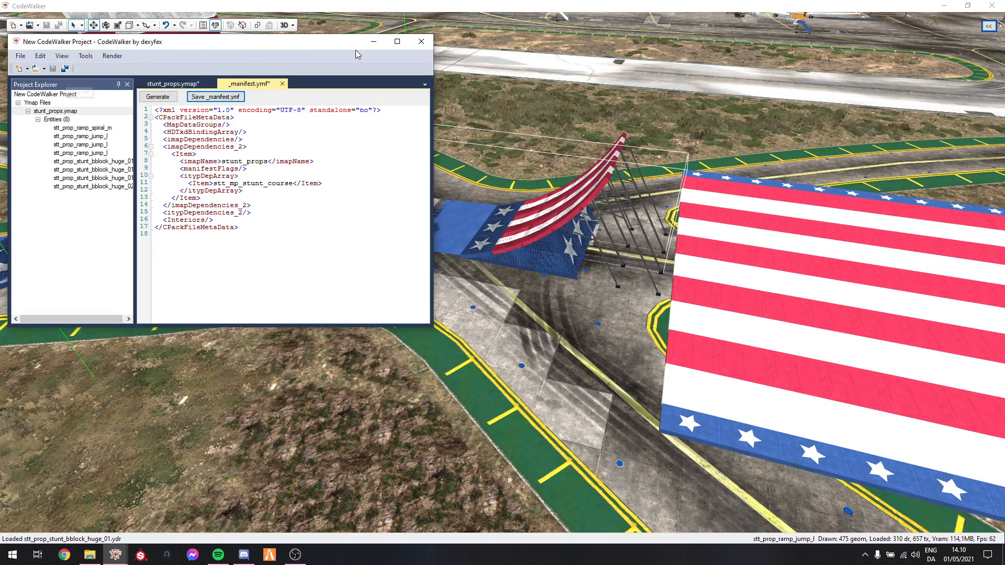
click(421, 41)
click(515, 310)
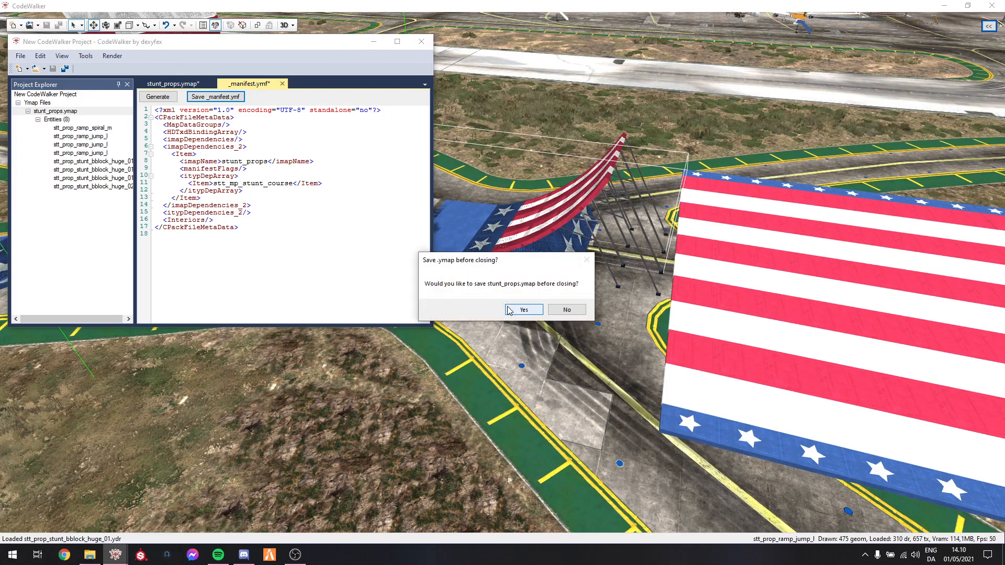
click(513, 312)
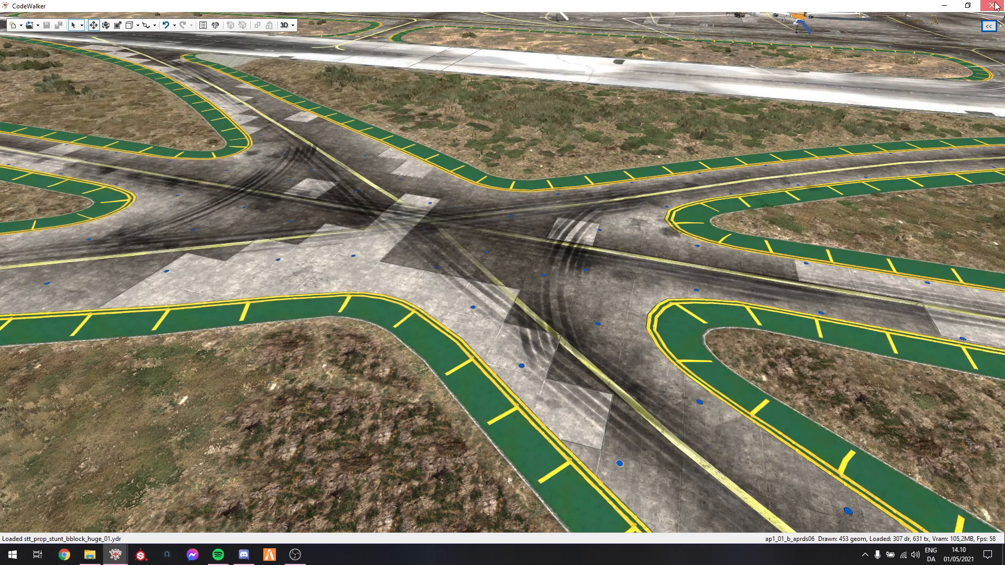
click(994, 5)
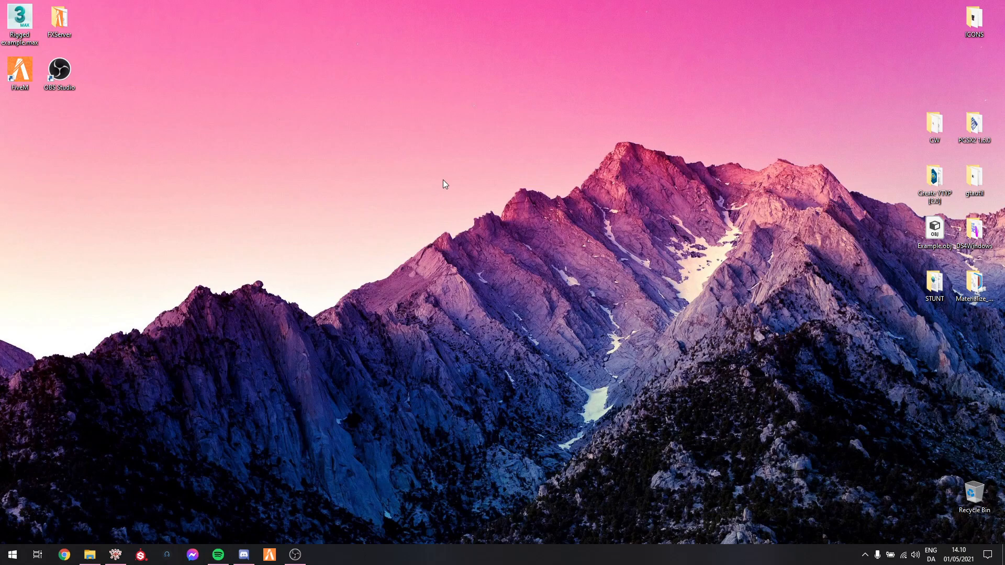
Run starter.bat from the desktop's FXServer folder, minimise the open windows and connect FiveM to the localhost server
double_click(59, 20)
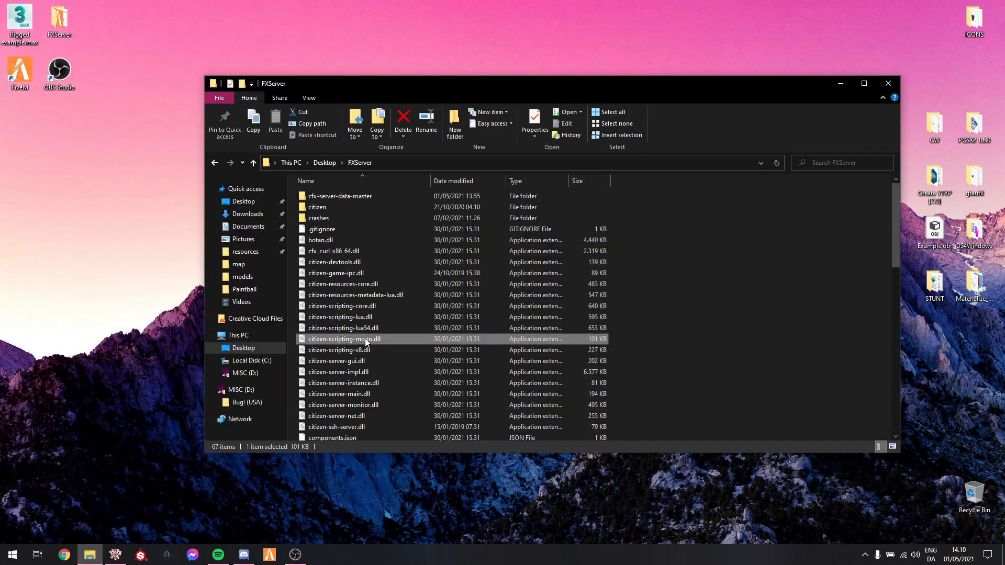
scroll(365, 338, down, 15)
double_click(366, 335)
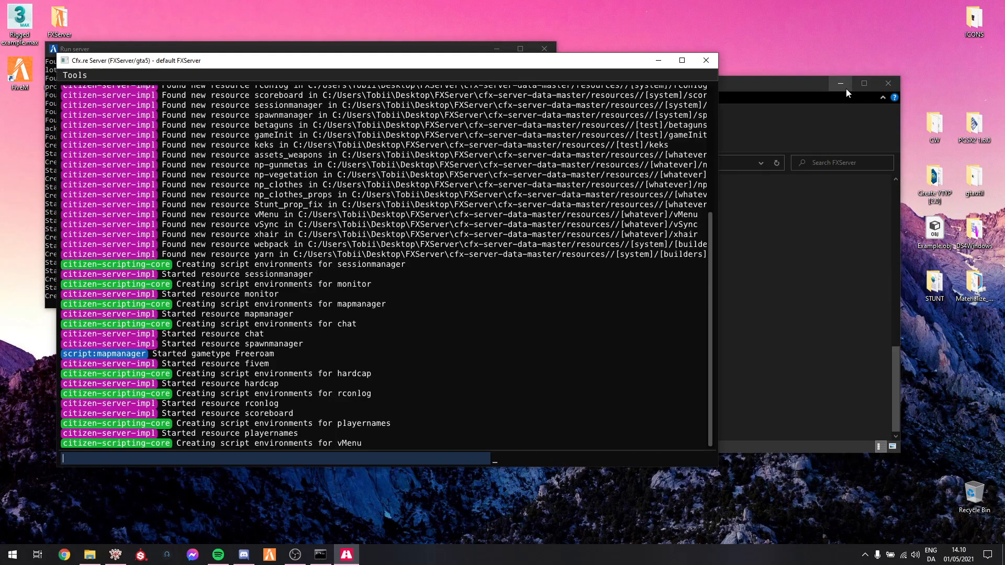
click(842, 86)
click(658, 60)
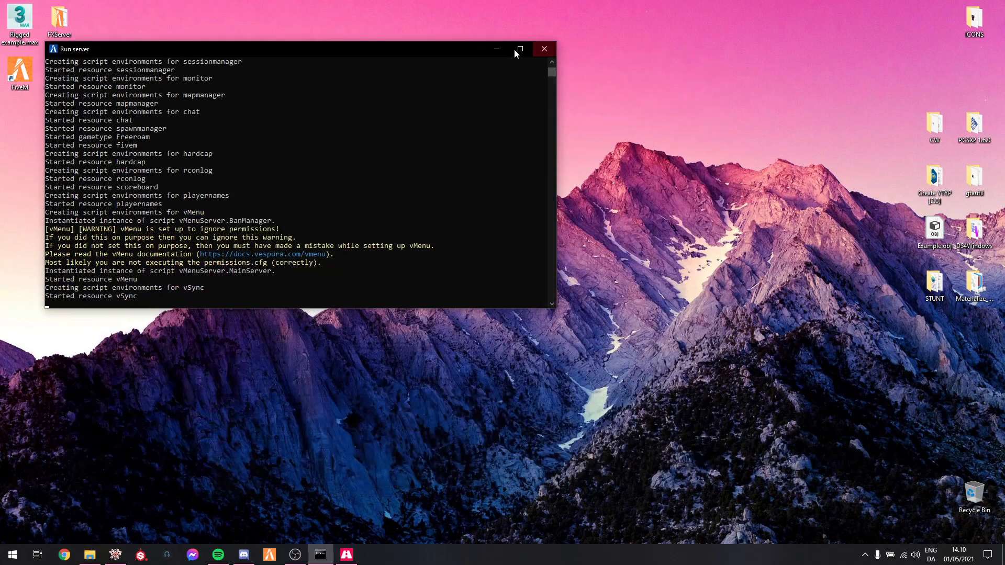
click(496, 49)
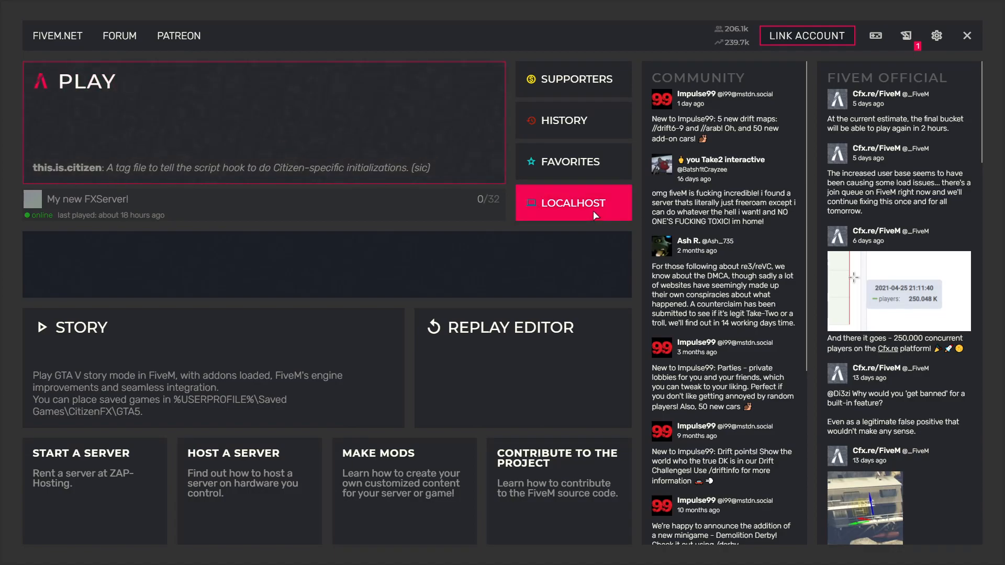
click(594, 215)
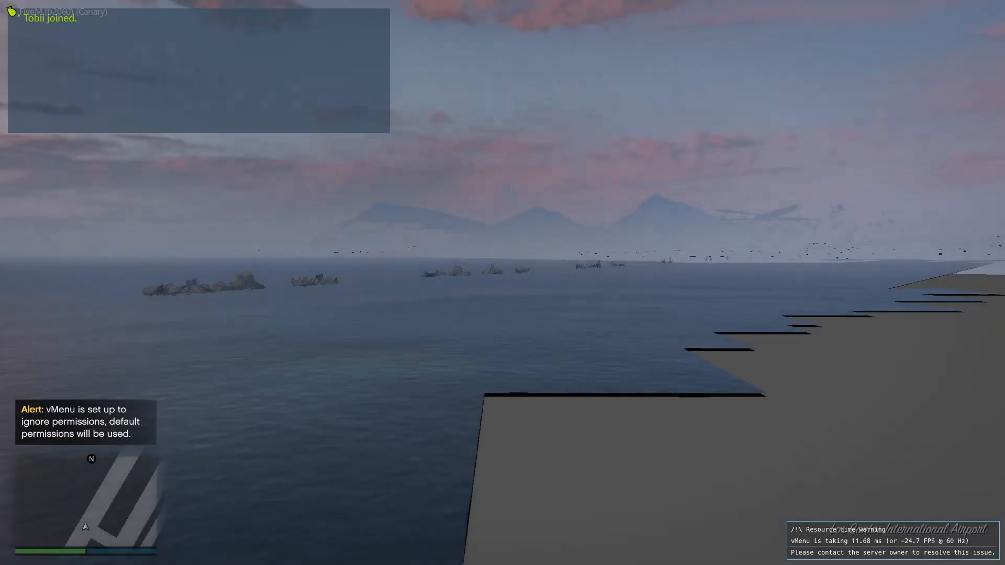
Open vMenu in the game and go to the Vehicle Spawner within Vehicle Related Options
key(m)
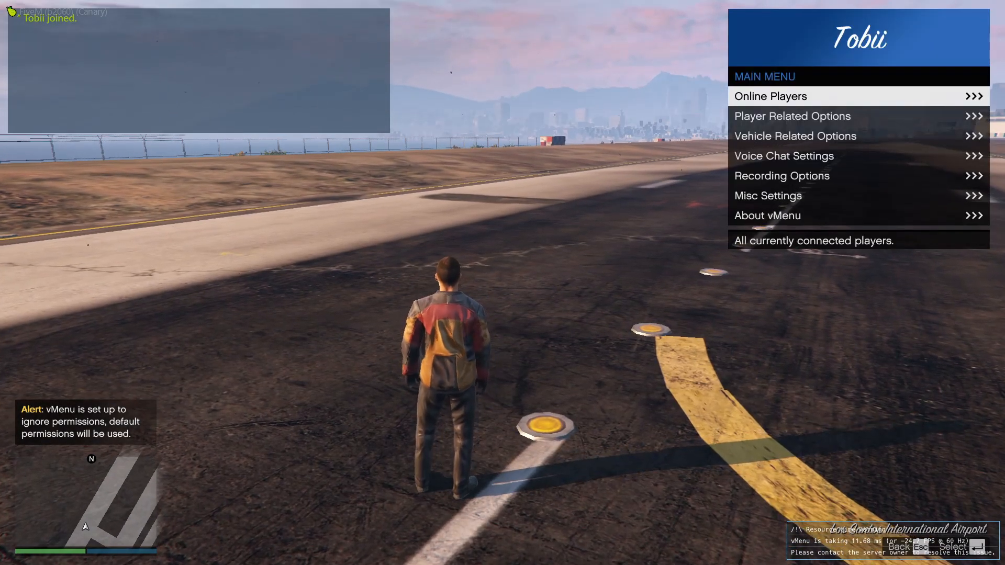
key(Up)
key(Up)
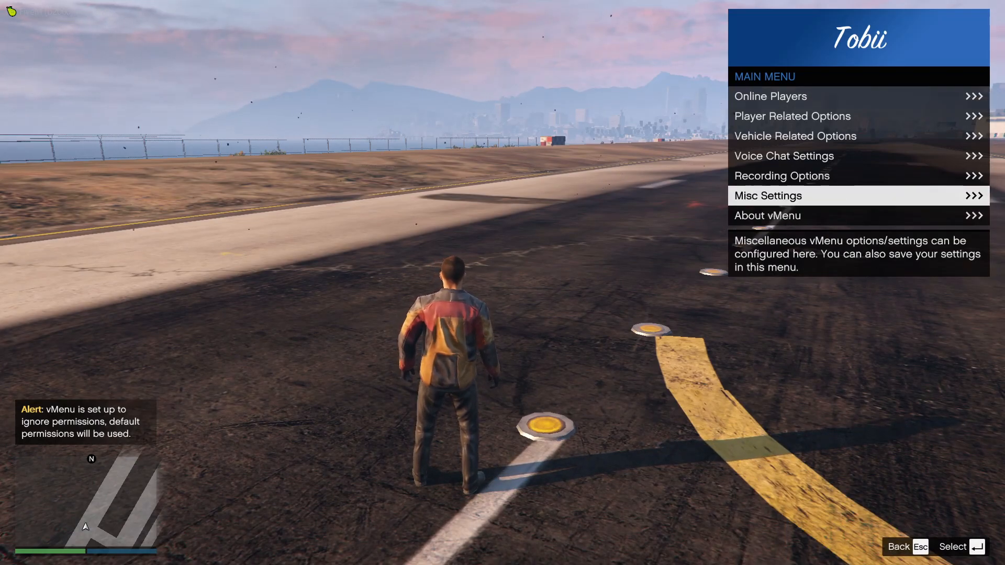
key(Return)
key(Escape)
key(Up)
key(Up)
key(Up)
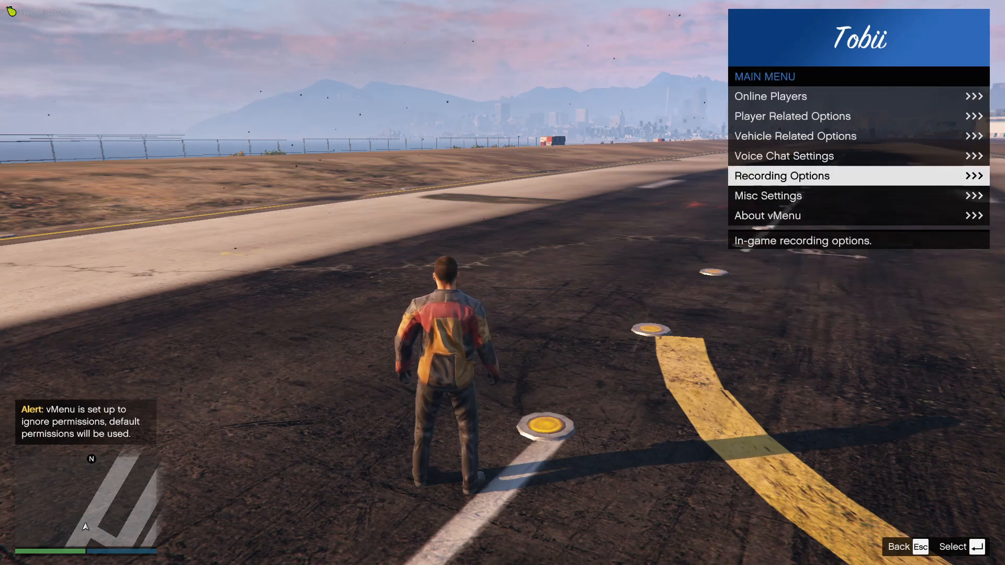
key(Return)
key(Down)
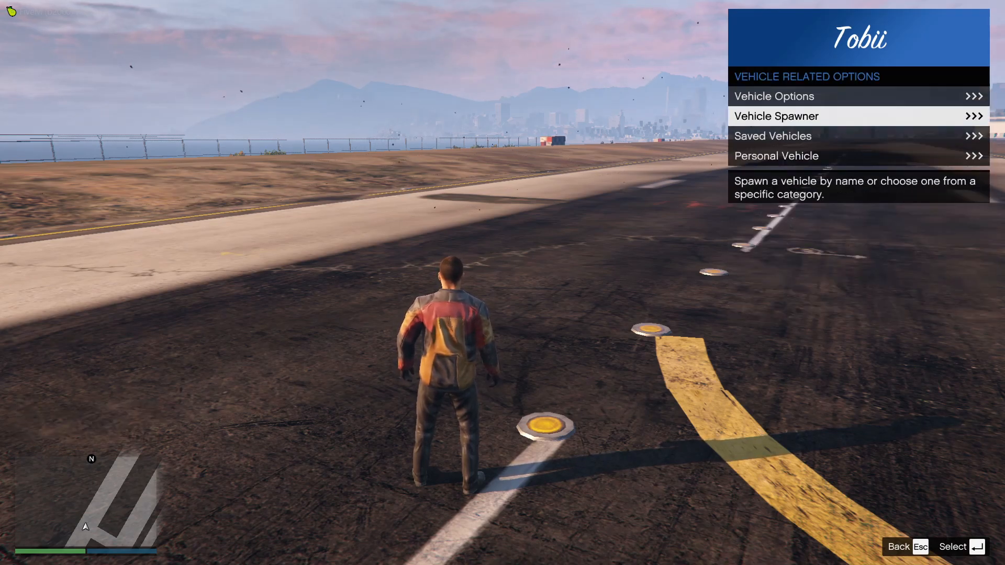
key(Return)
Spawn the XA-21 from the Super vehicle category and close vMenu
key(Down)
key(Down)
key(Down)
key(Down)
key(Down)
key(Down)
key(Down)
key(Down)
key(Down)
key(Down)
key(Down)
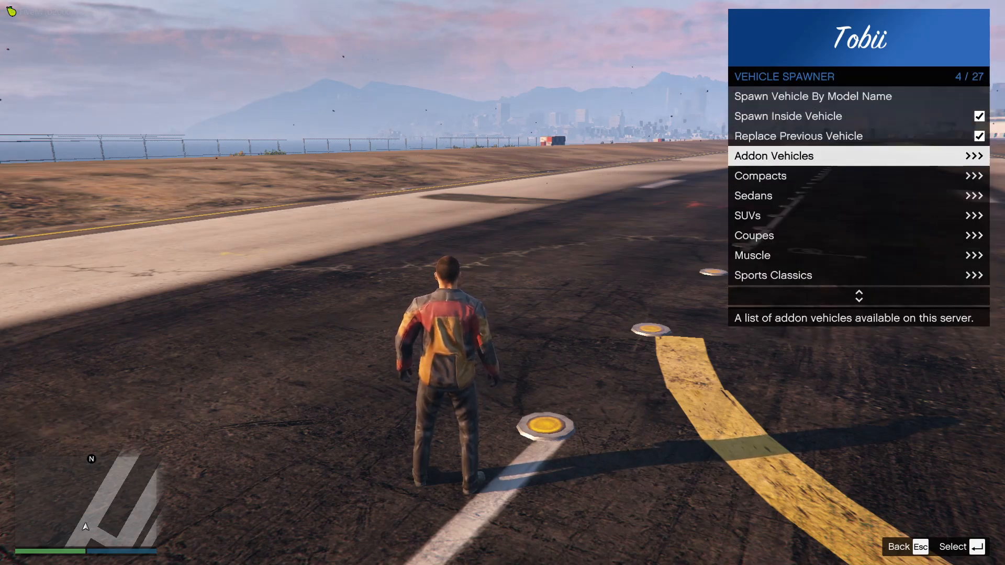
key(Return)
key(Up)
key(Up)
key(Up)
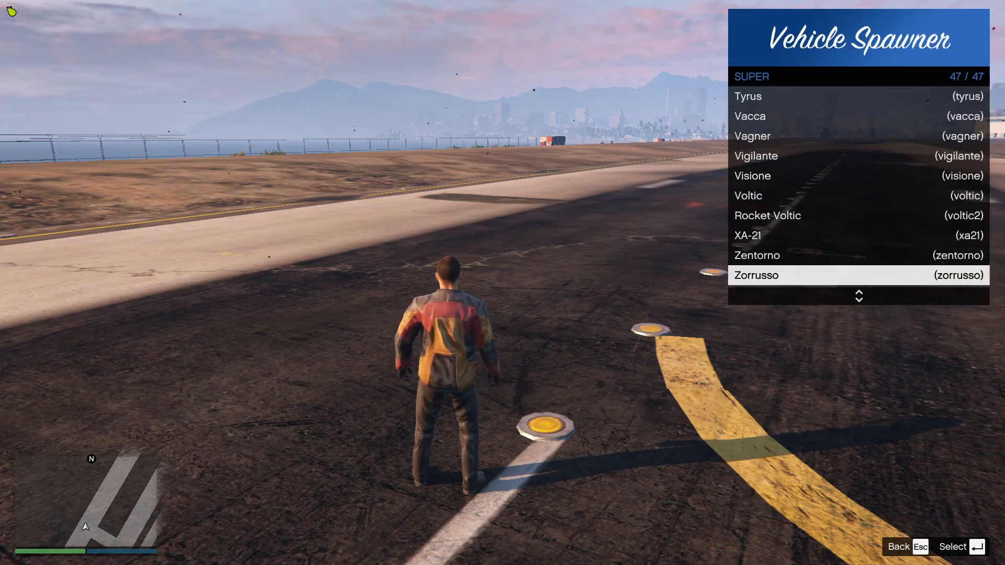
key(Return)
key(Escape)
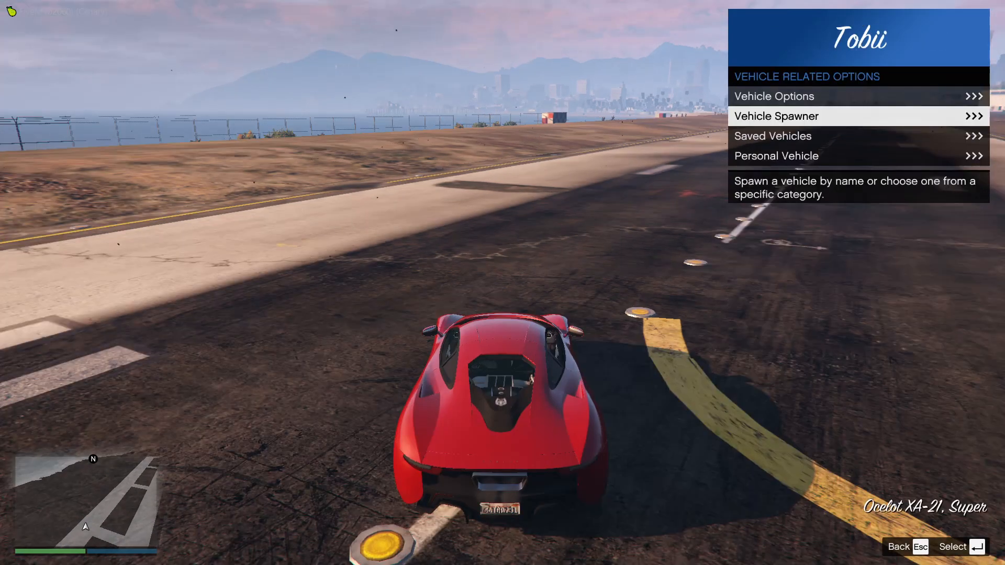
key(Escape)
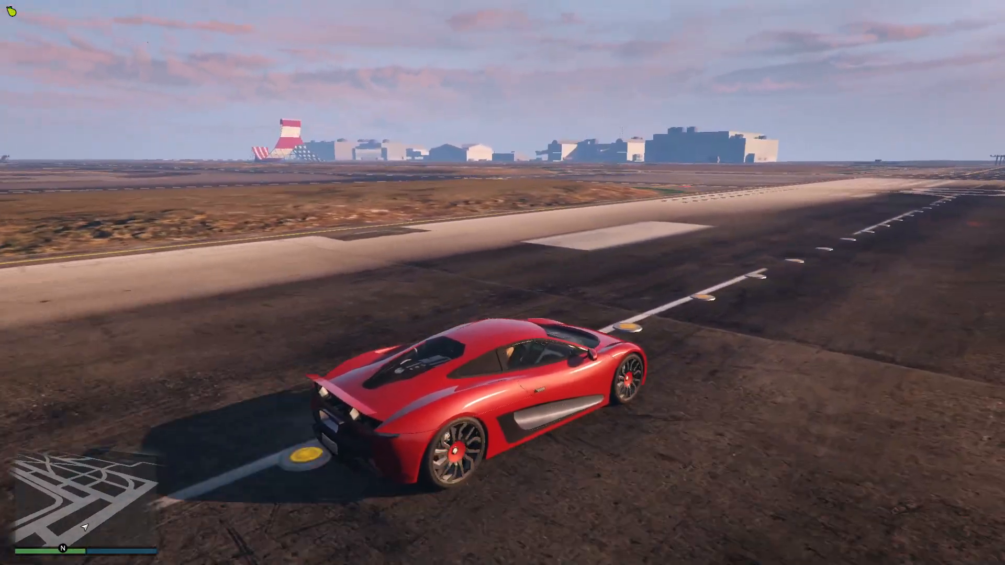
Drive across the airport towards the stunt ramps to check how the props render from a distance
key(w)
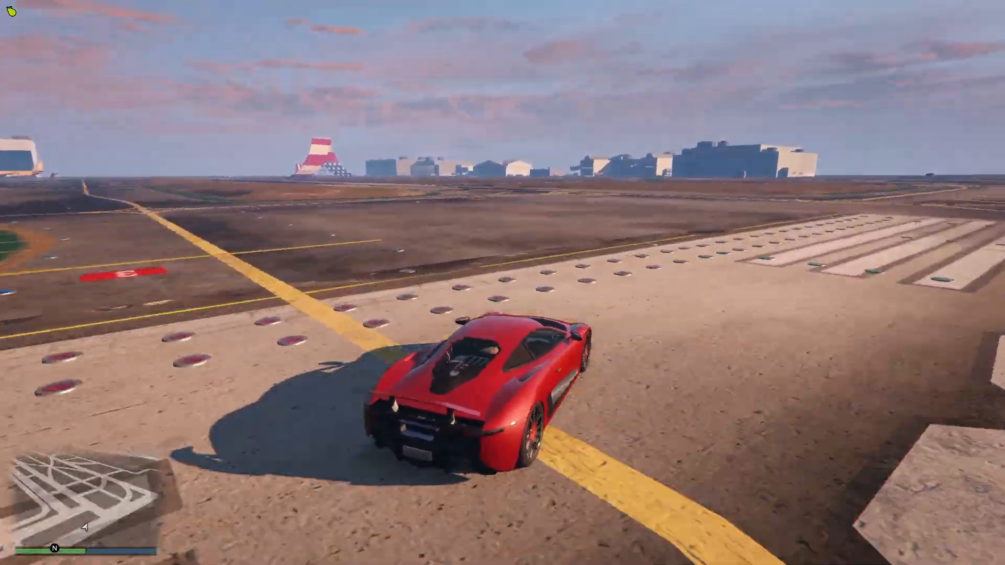
key(w)
key(a)
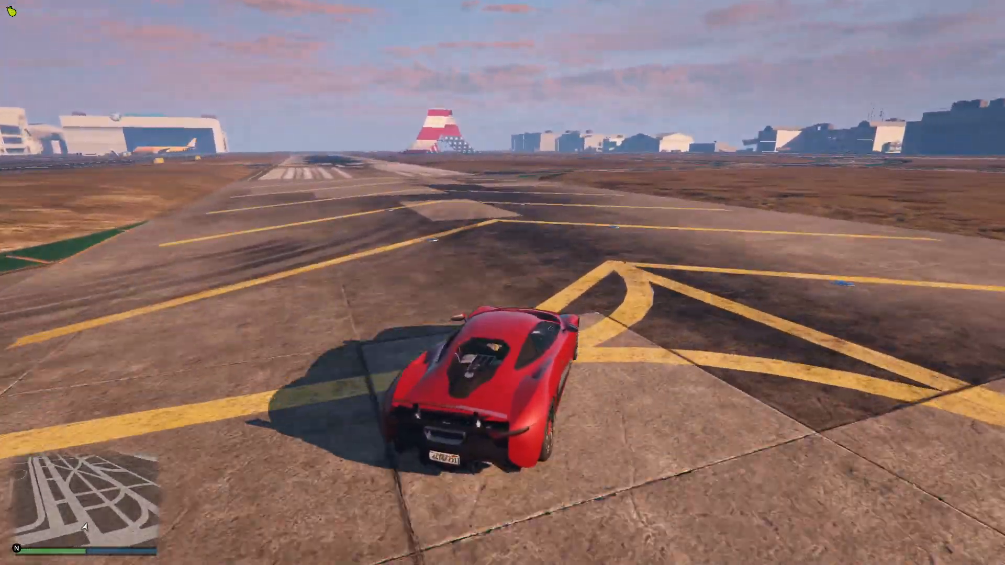
key(w)
key(d)
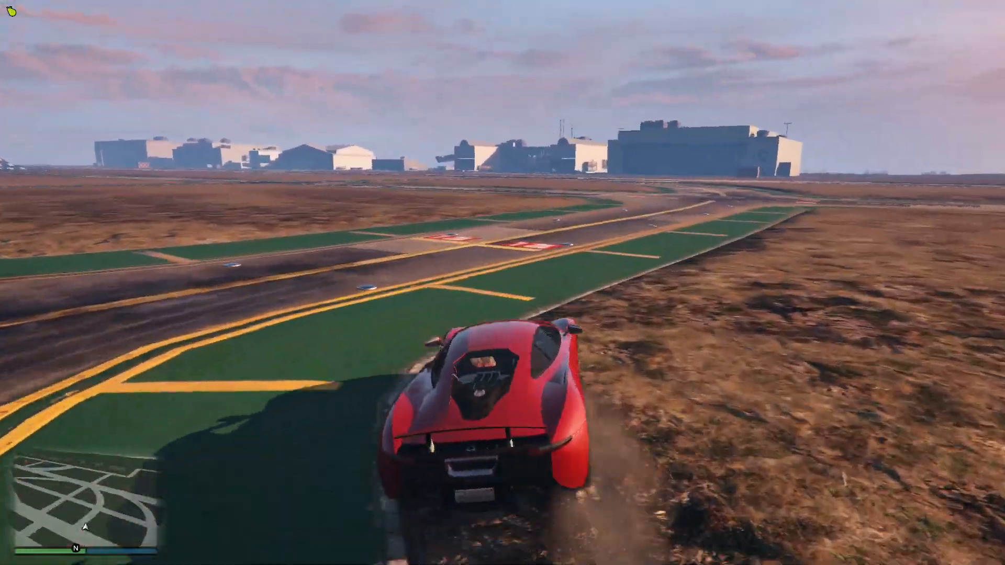
key(w)
key(a)
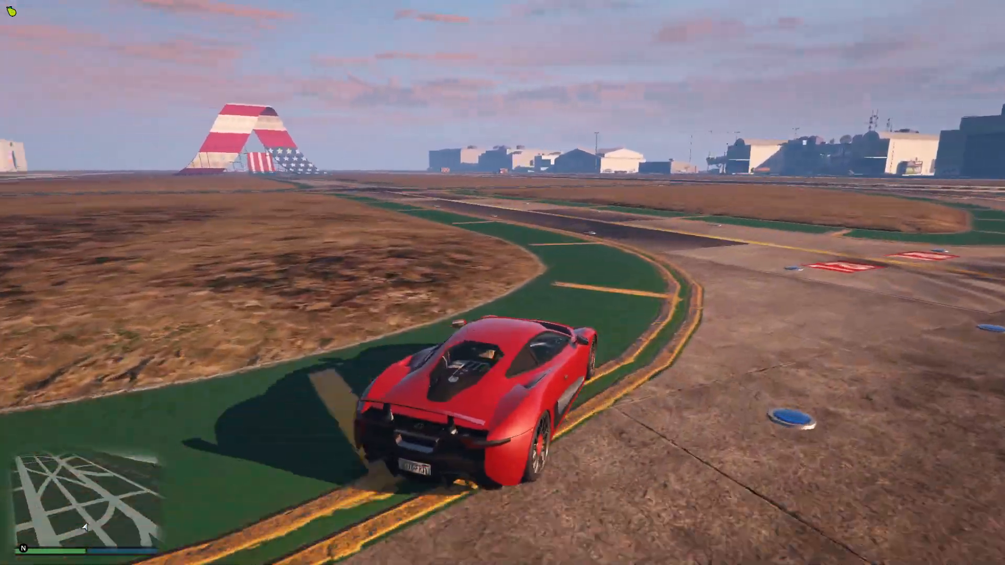
key(w)
key(a)
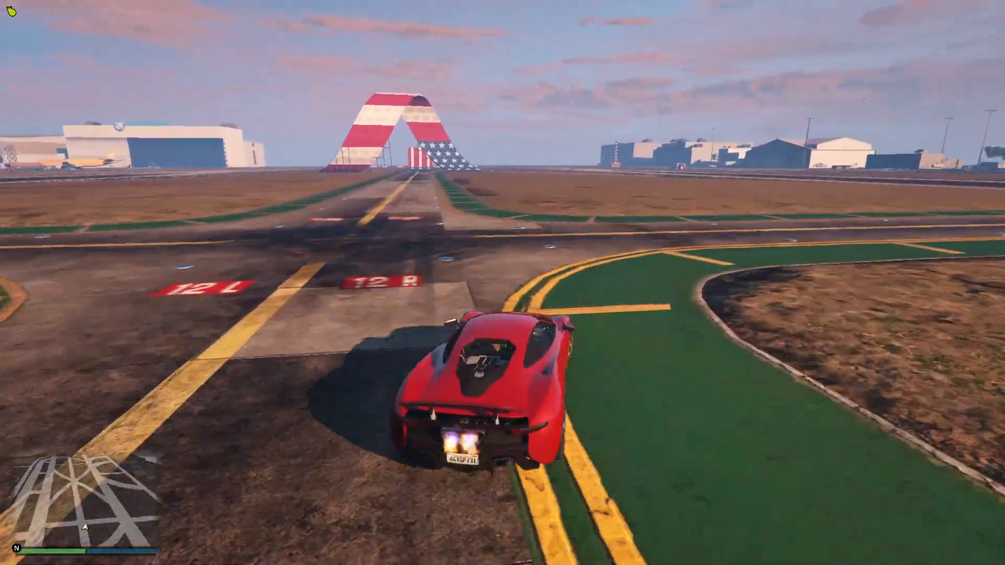
key(w)
key(d)
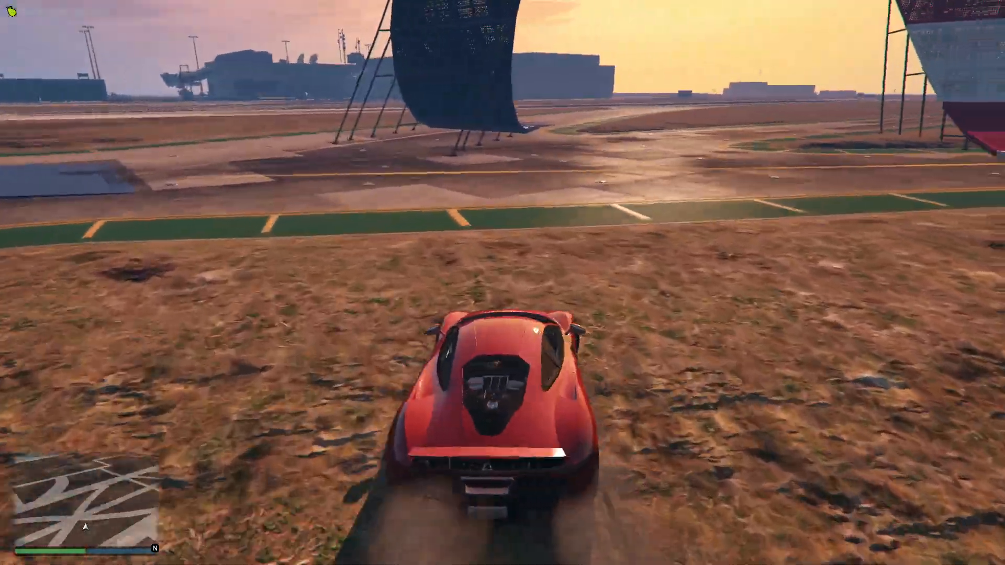
Turn the car around beside the spiral ramp and line it up on the taxiway with the straight jump ramp
key(w)
key(d)
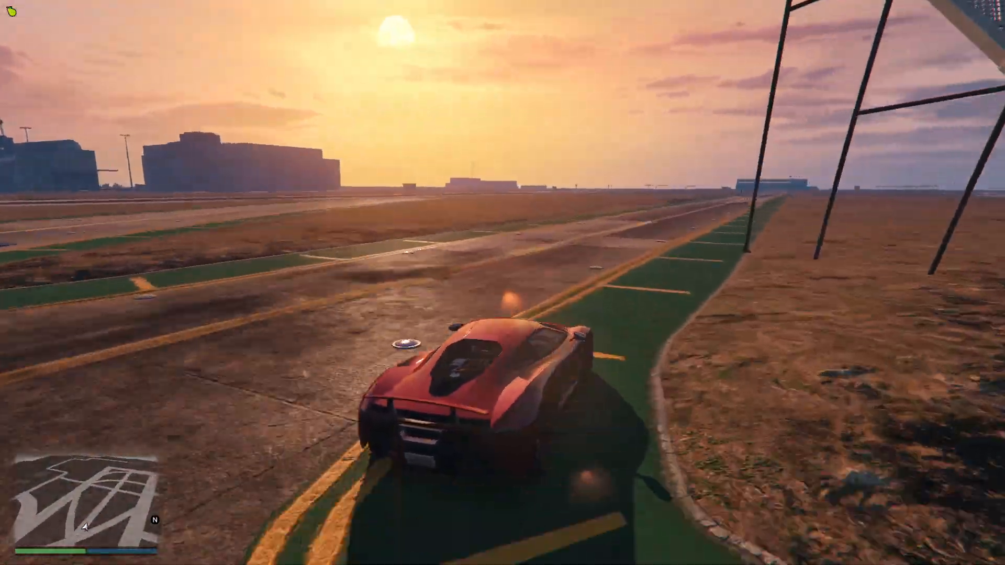
key(w)
key(d)
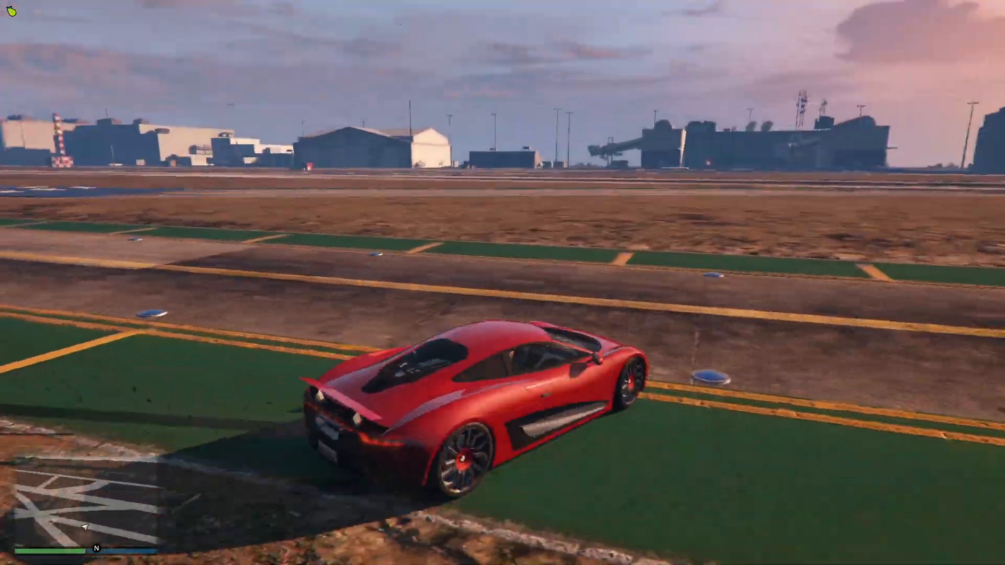
key(w)
key(a)
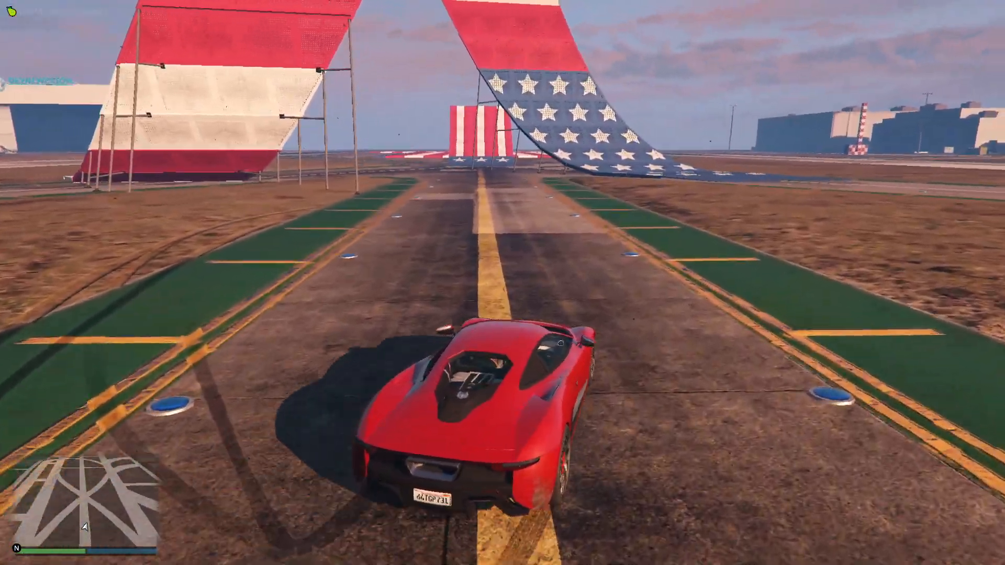
key(w)
key(a)
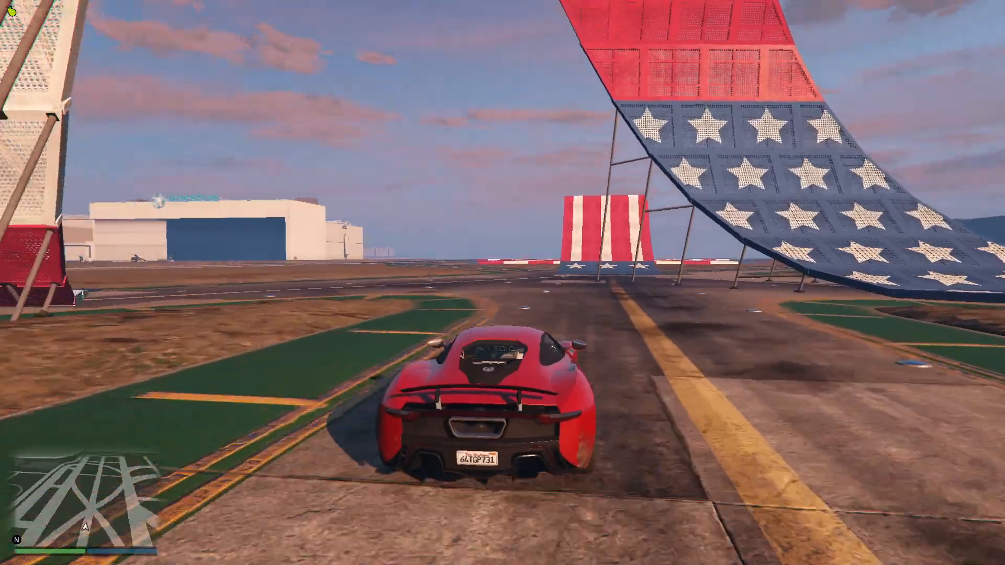
Drive up the straight jump ramp and over onto the striped block platform to test the props' collision
key(w)
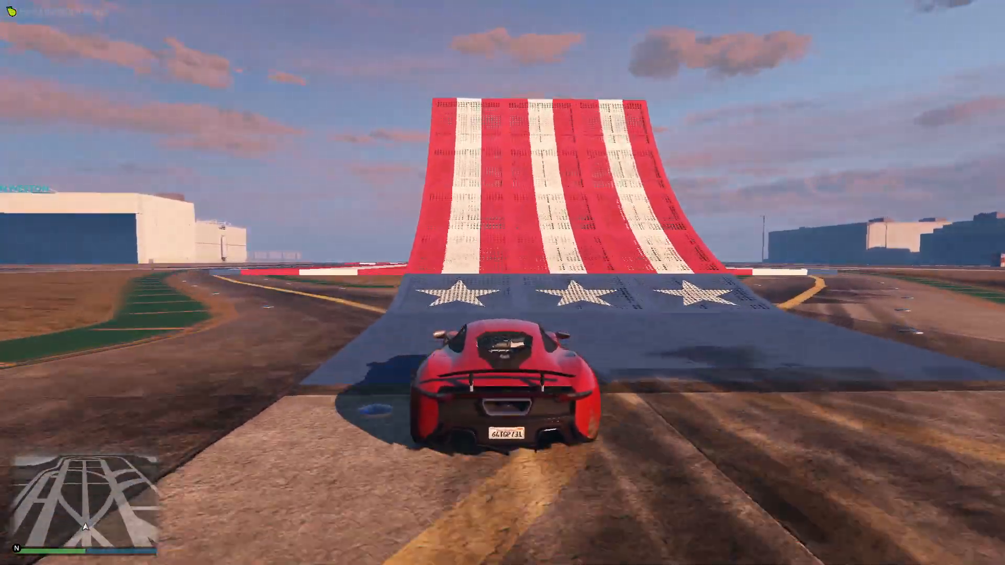
key(w)
key(a)
key(d)
key(a)
key(d)
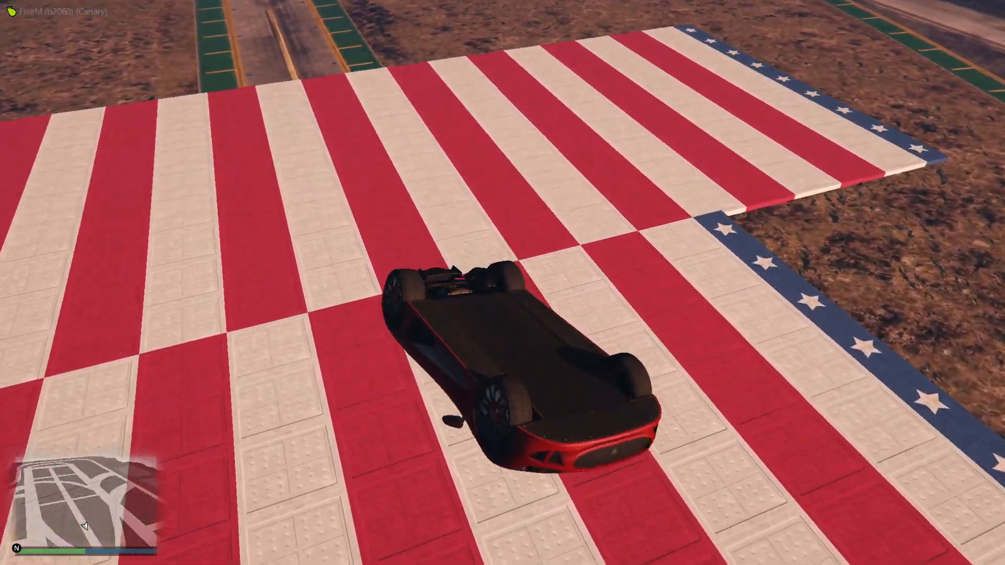
Turn on NoClip for the overturned car, set its speed to Slow and fly it over the striped block platform
key(F2)
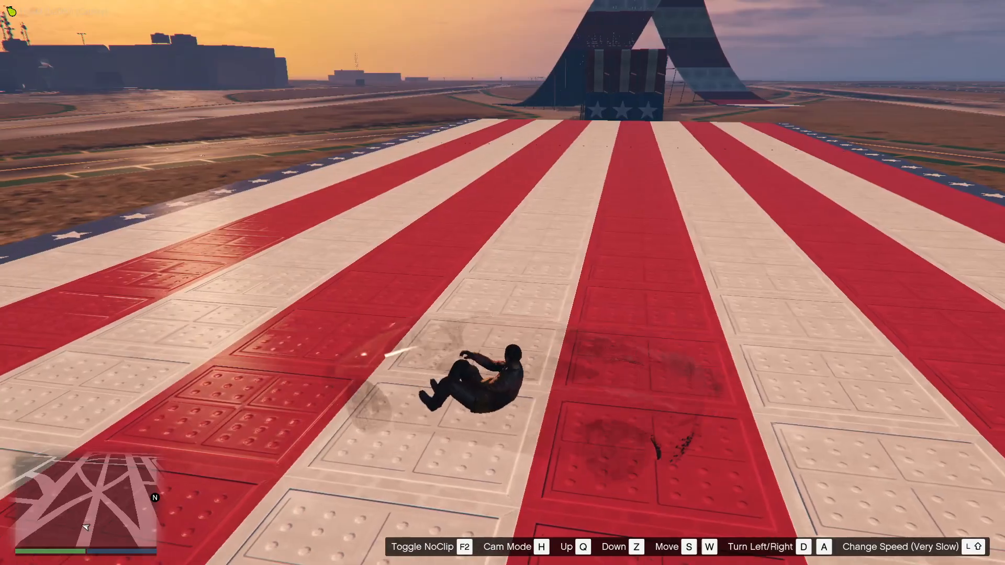
key(shift)
key(w)
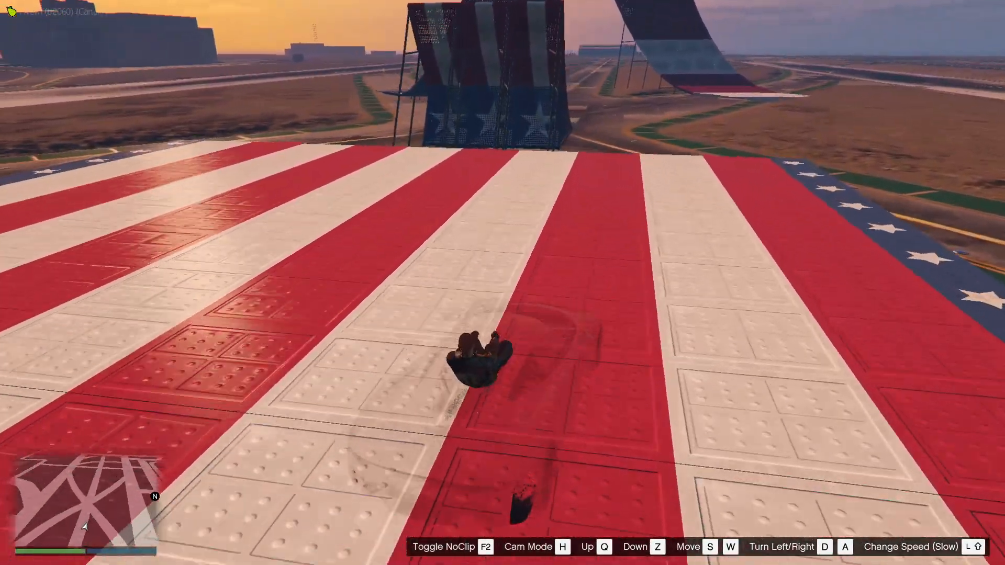
key(w)
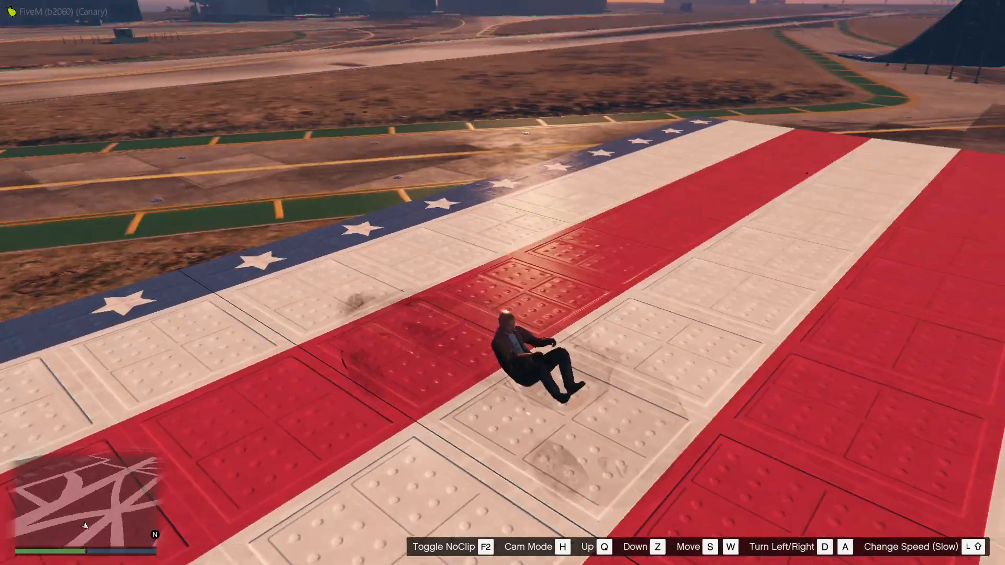
key(w)
Back away from the stunt props out over the ocean, with NoClip speed at Normal, to check how far they stay rendered
key(s)
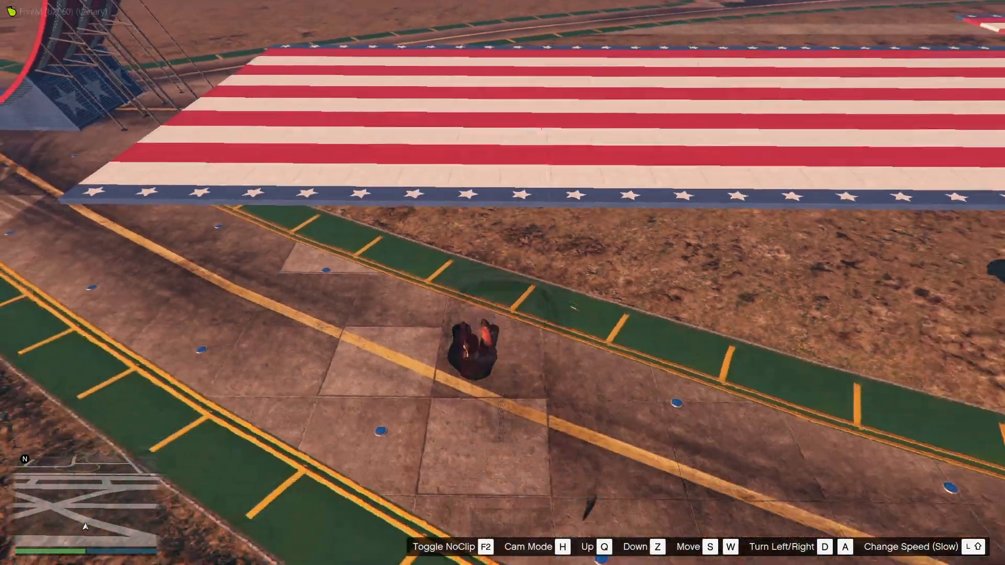
key(s)
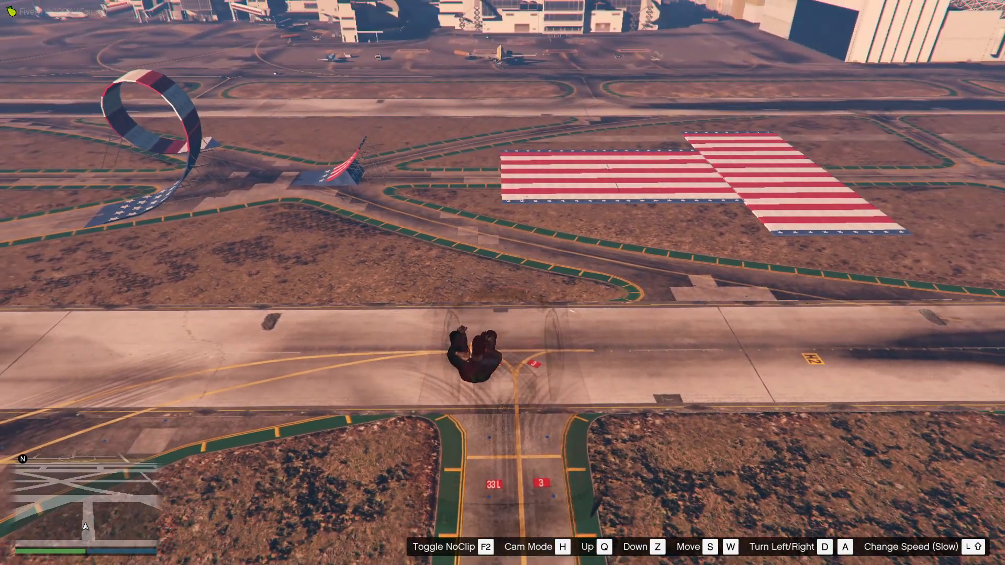
key(s)
key(shift)
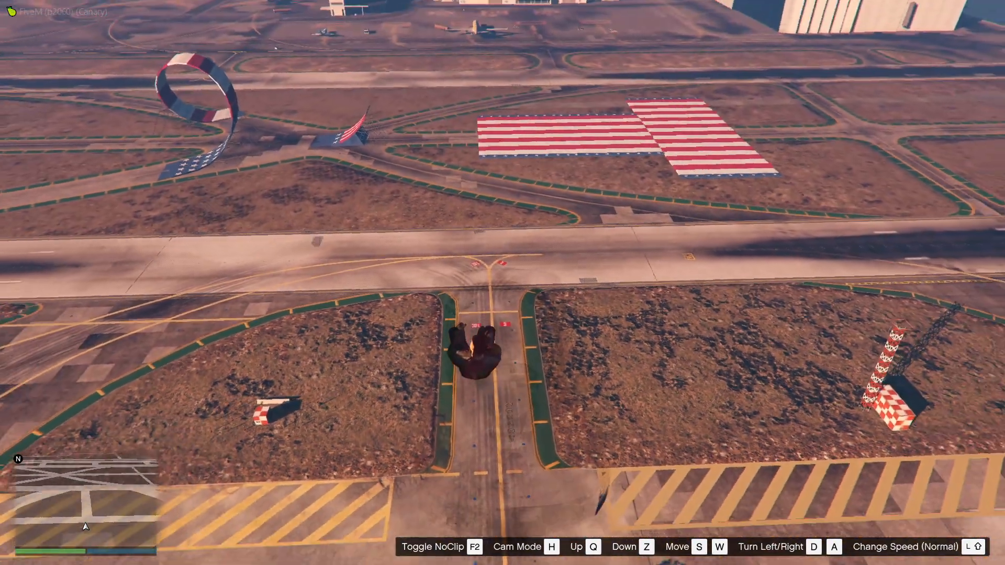
key(s)
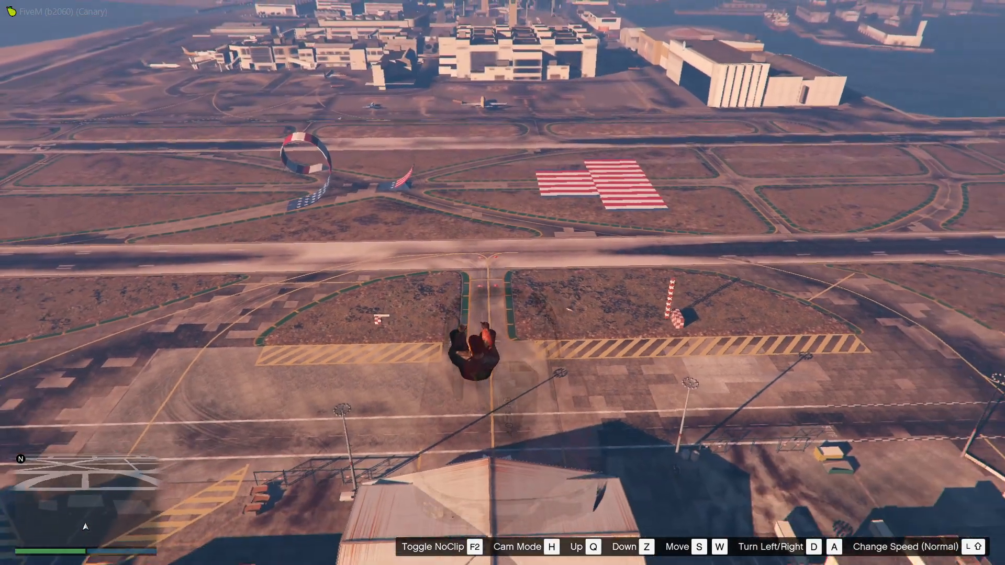
key(s)
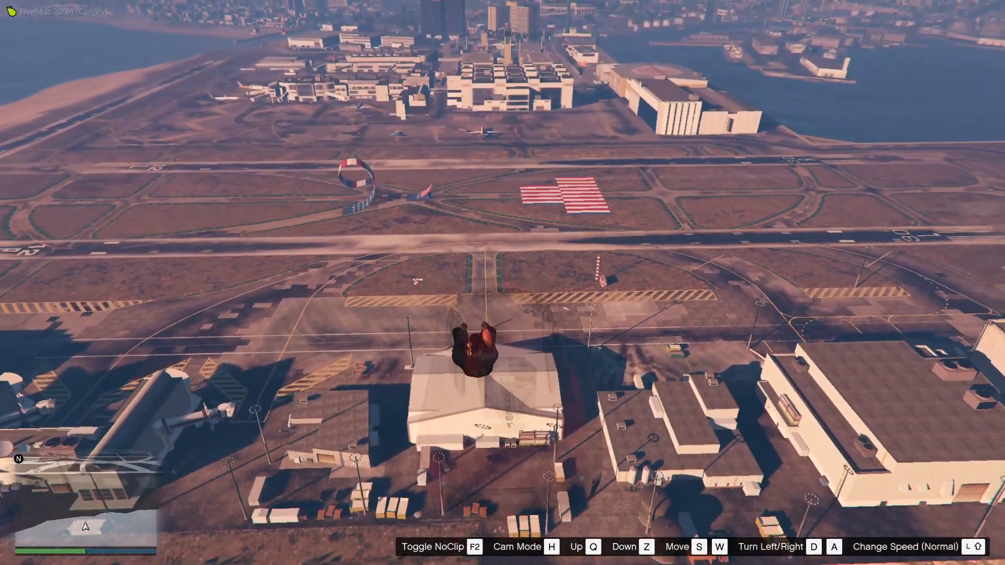
key(s)
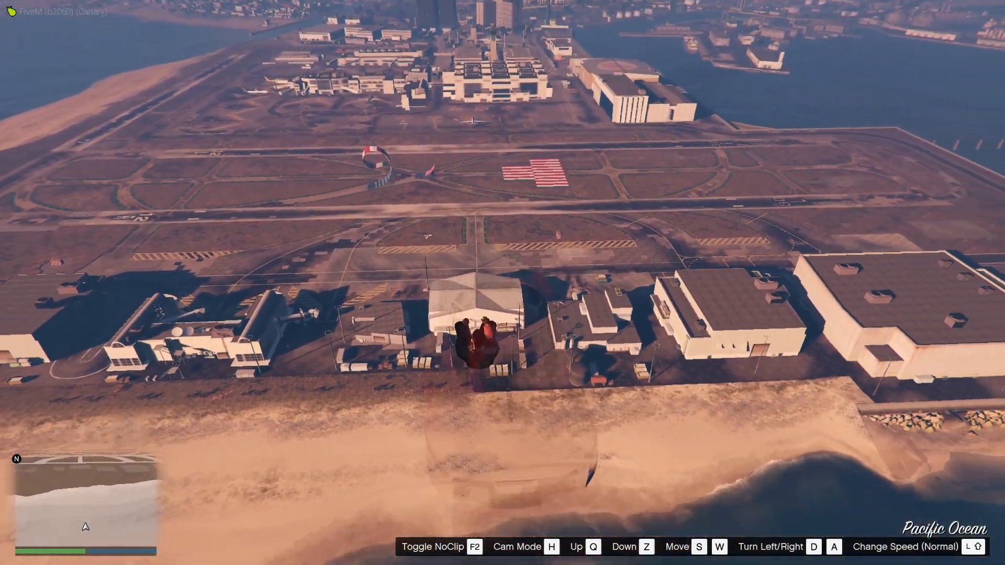
key(s)
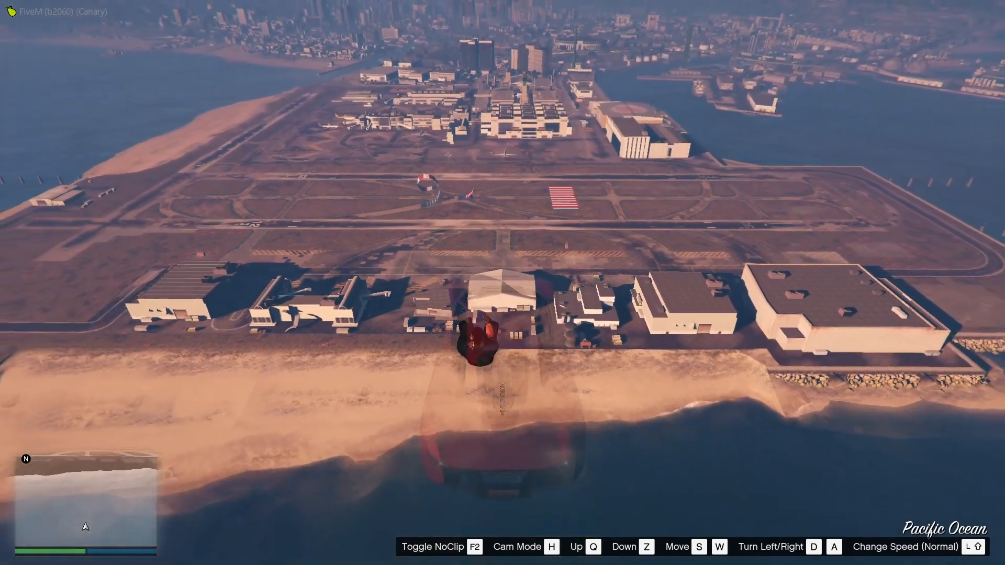
key(s)
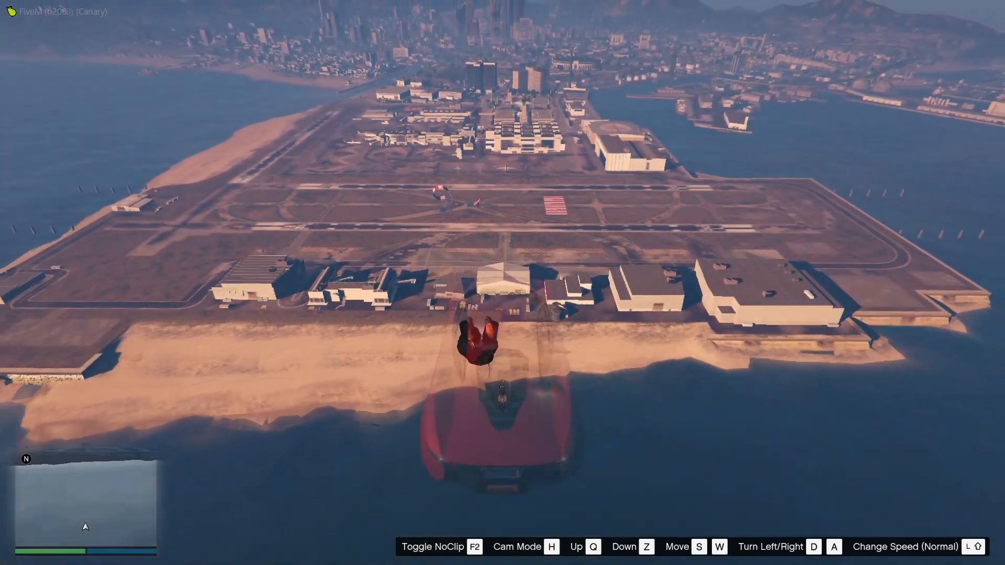
key(s)
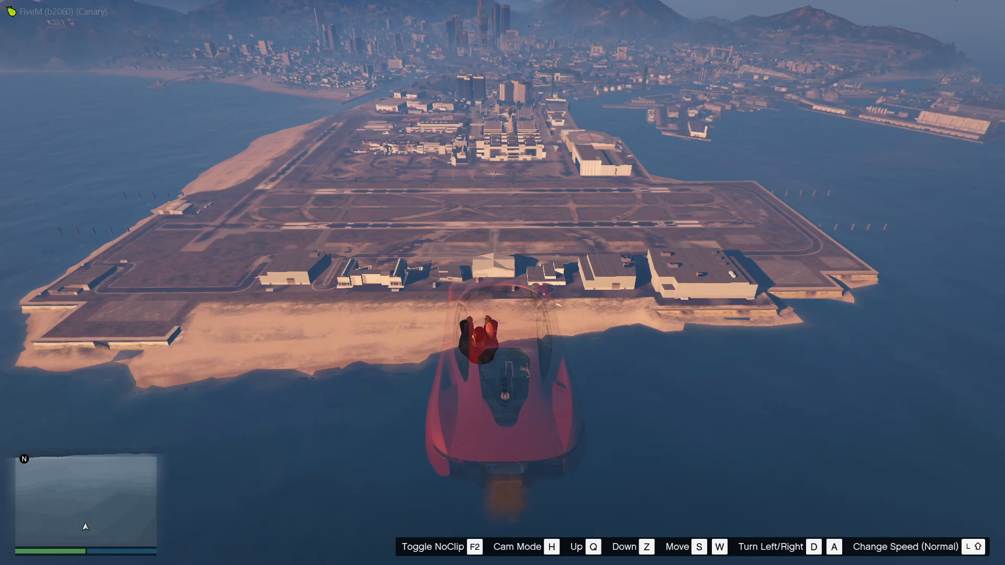
Fly back from the ocean towards the airport runways to check at what distance the stunt props render again
key(z)
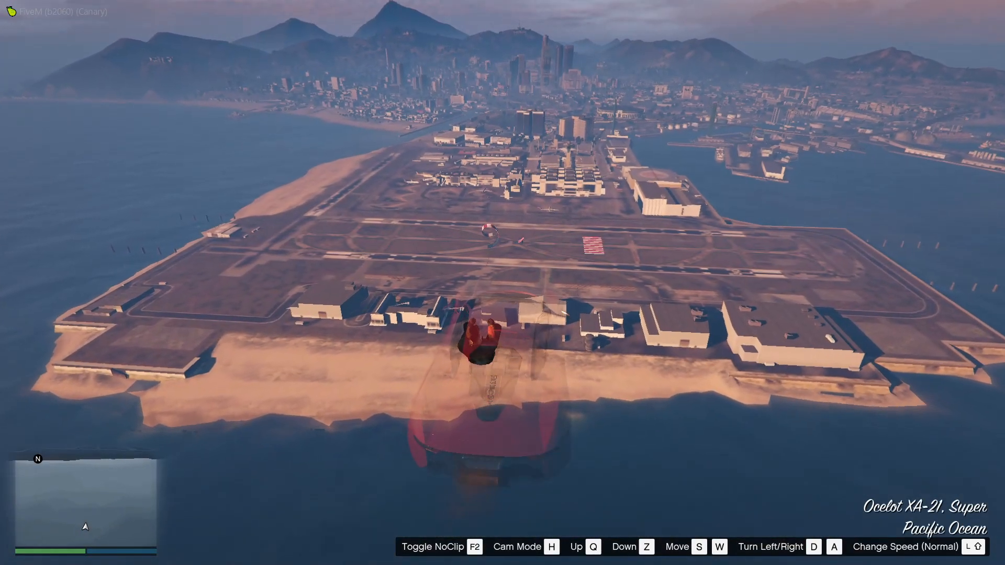
key(w)
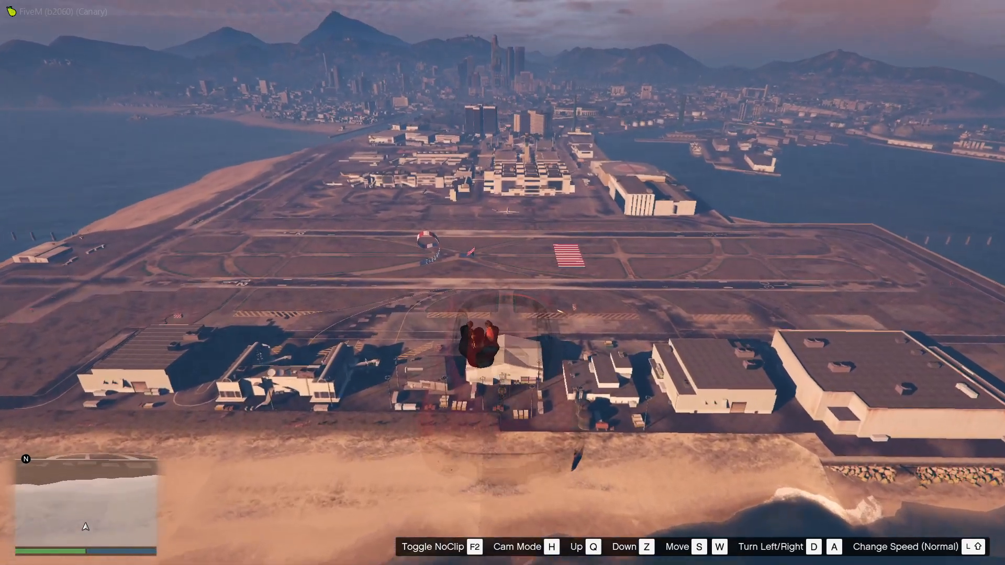
key(w)
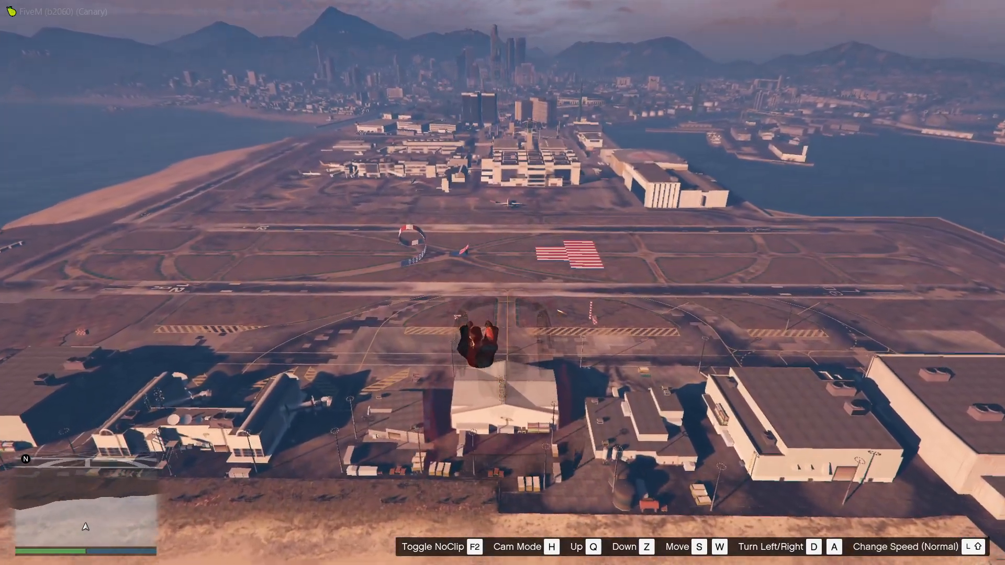
key(w)
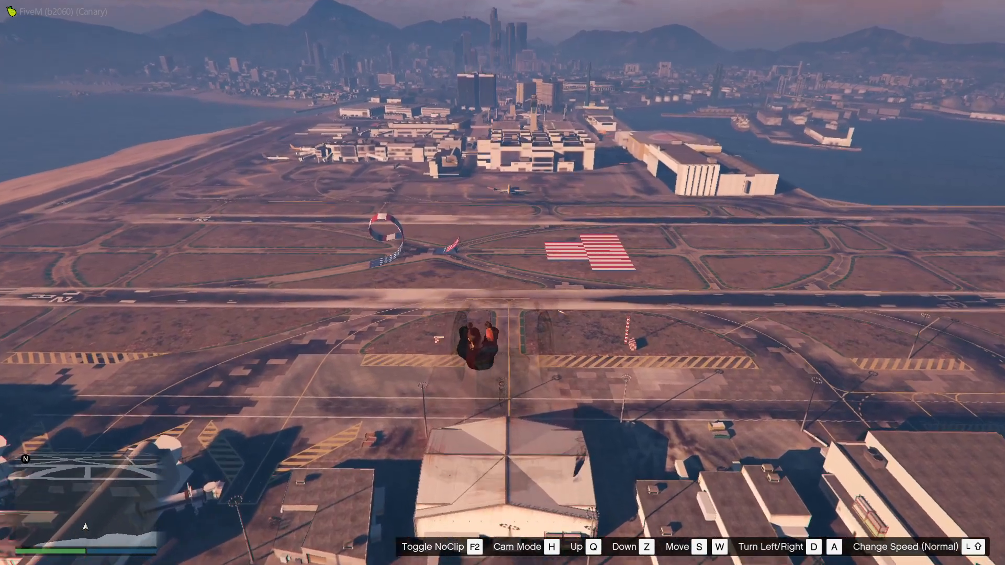
key(w)
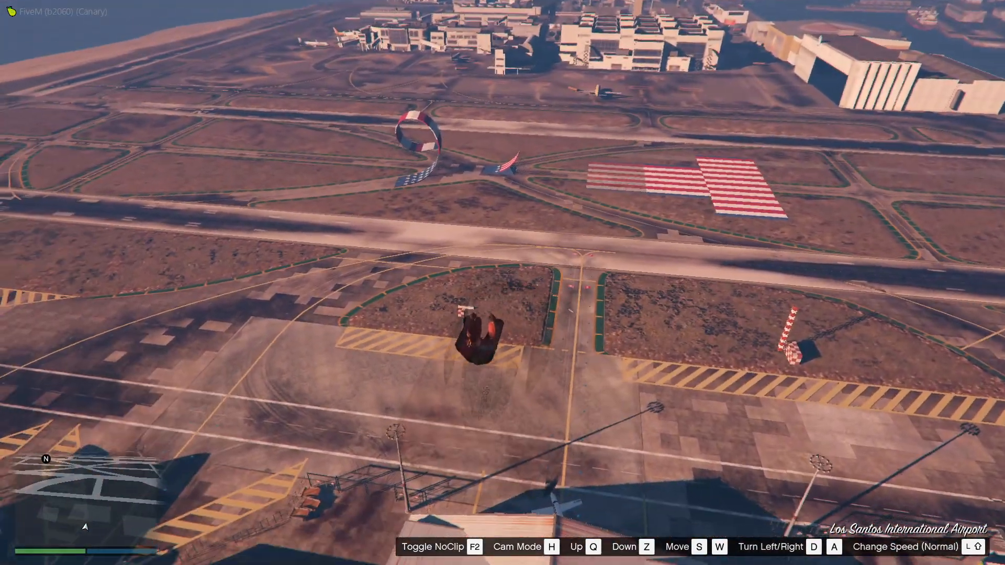
key(w)
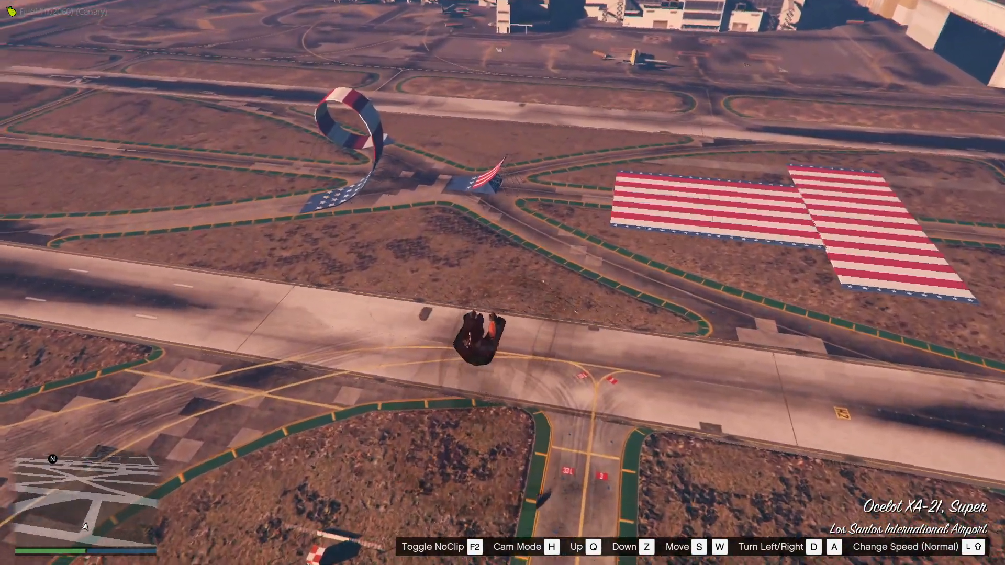
Descend beside the jump ramp, turn off NoClip and look back over the car at the striped platform
key(w)
key(z)
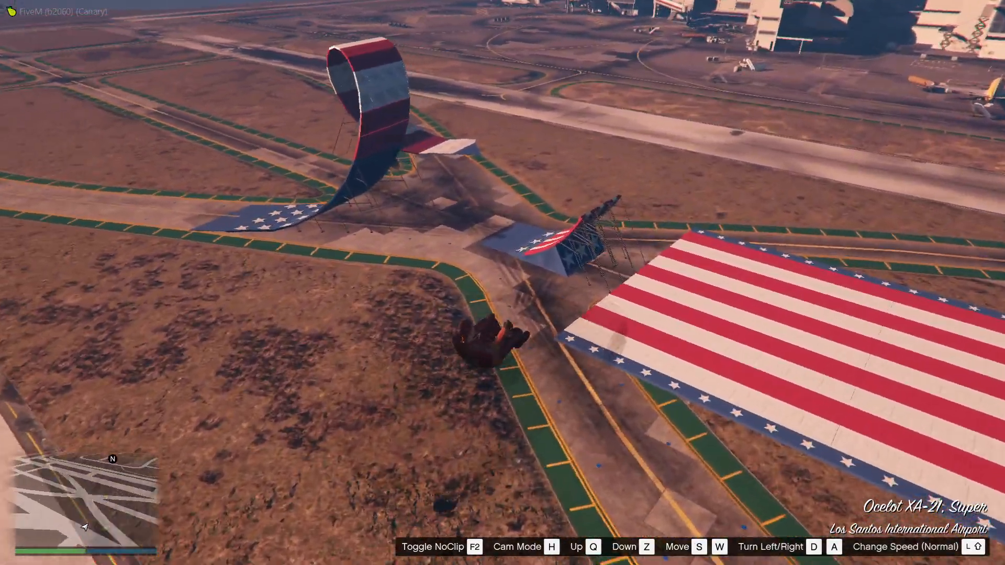
key(w)
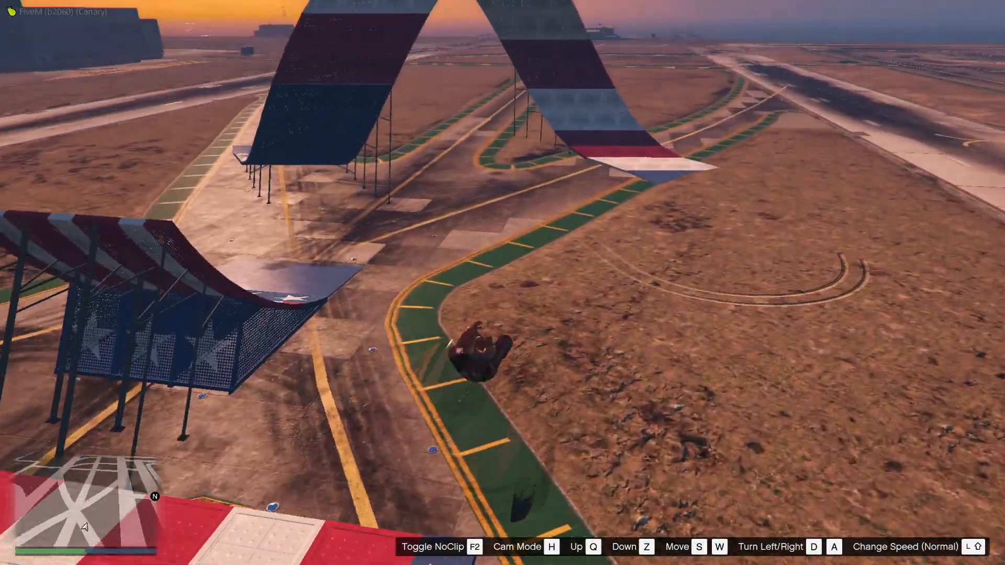
key(F2)
key(c)
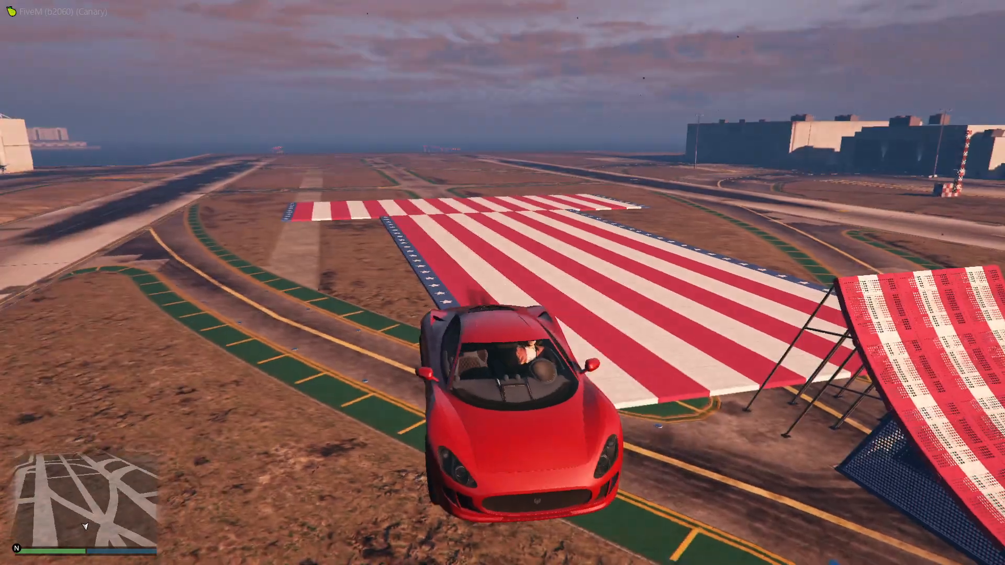